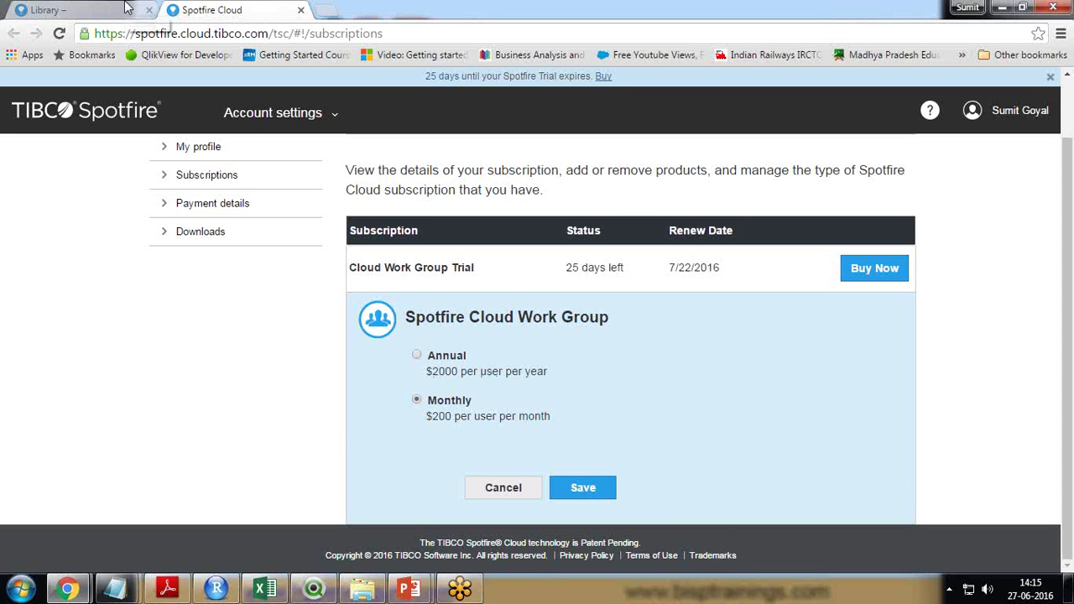
# Return from the subscription details to the Spotfire Cloud library browser.
pyautogui.click(125, 10)
# Close the subscriptions tab and start a New analysis from the Public library folder.
pyautogui.click(247, 12)
pyautogui.click(301, 10)
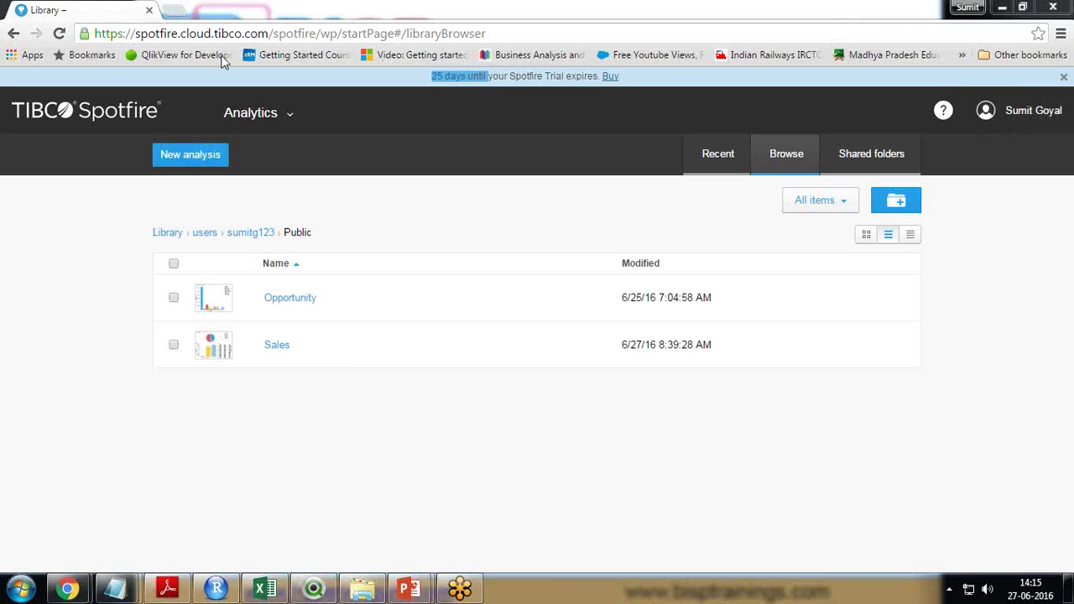
pyautogui.moveTo(135, 33); pyautogui.dragTo(208, 36)
pyautogui.click(173, 160)
pyautogui.click(195, 161)
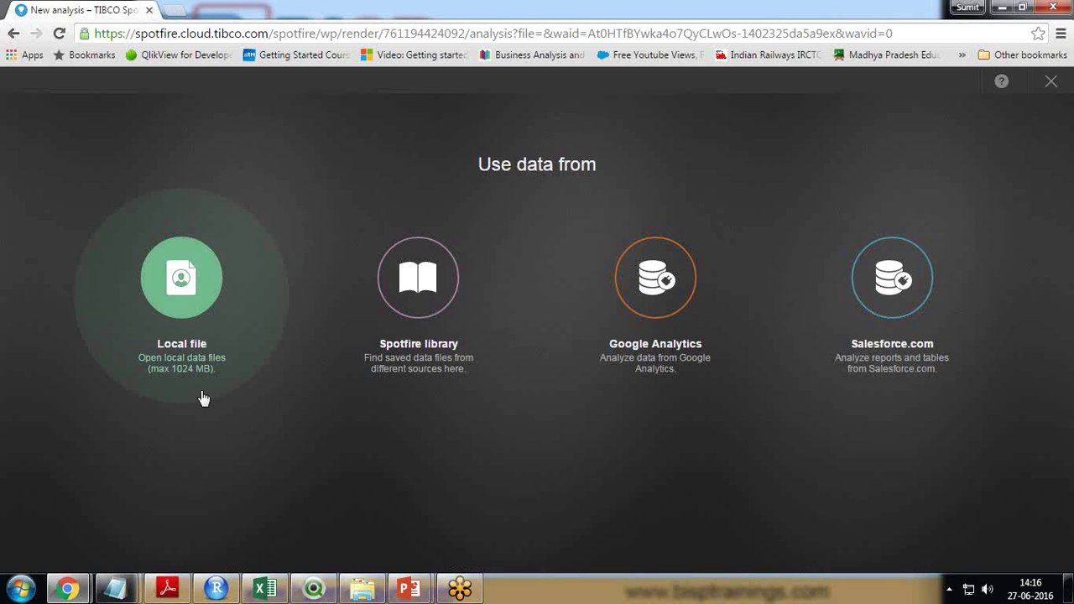
pyautogui.moveTo(181, 277)
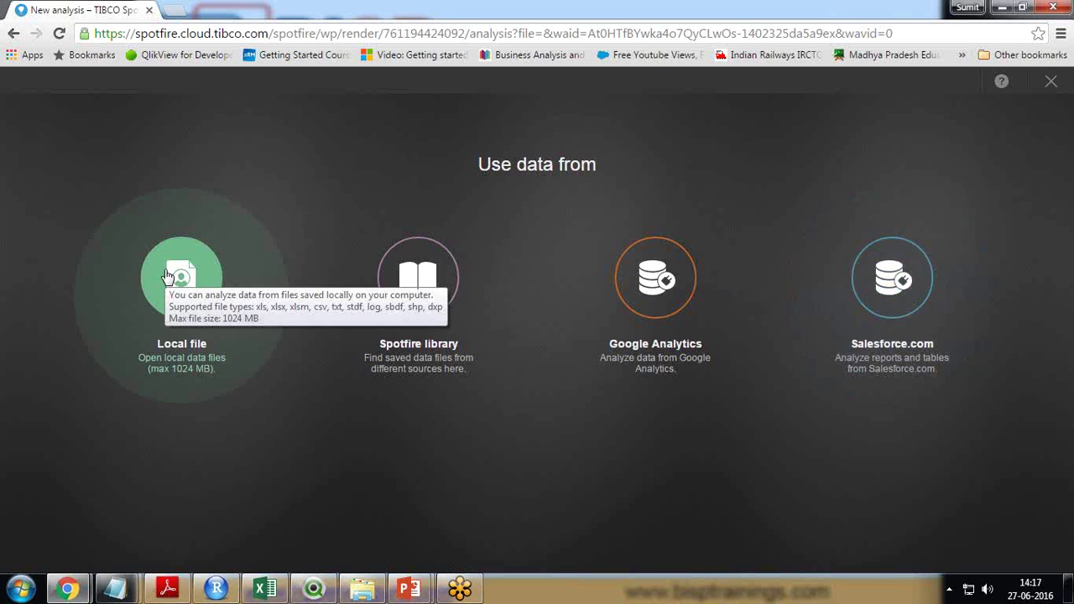
pyautogui.click(165, 281)
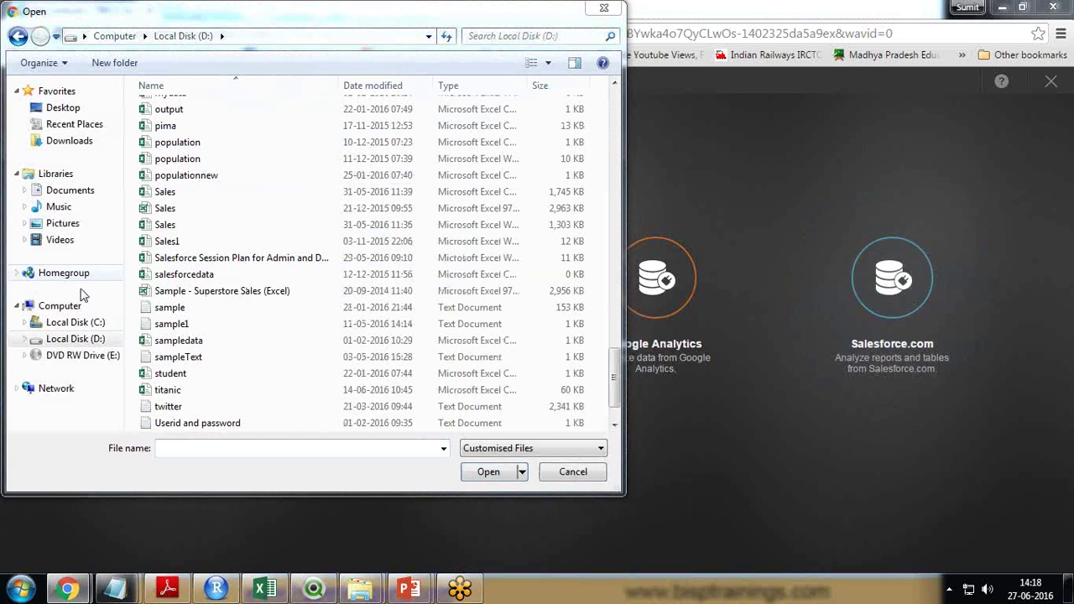
pyautogui.click(74, 339)
pyautogui.scroll(-12, 232, 339)
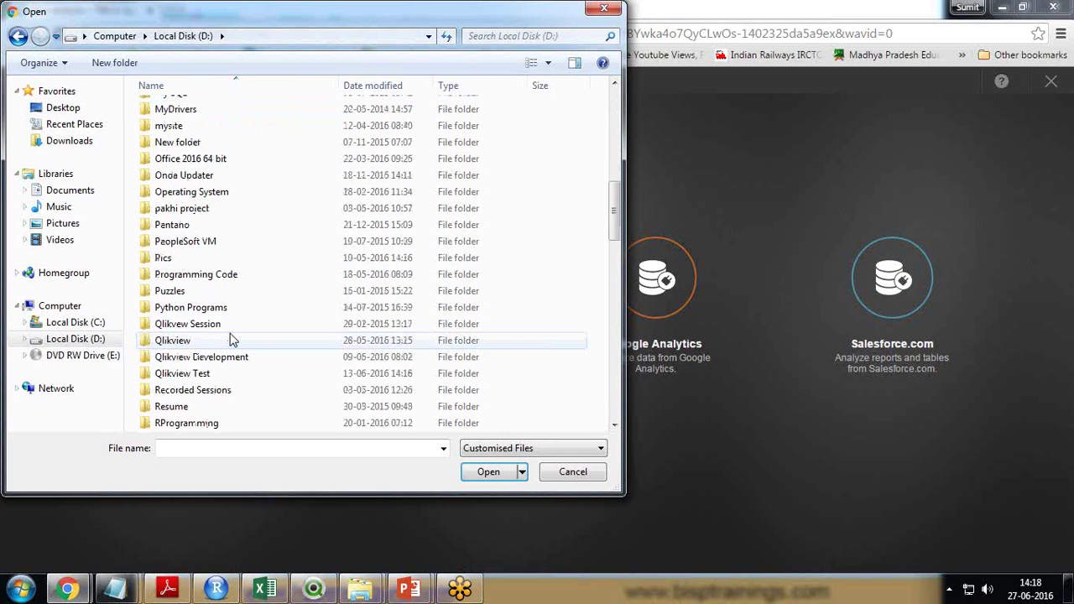
pyautogui.scroll(-10, 230, 336)
pyautogui.scroll(-5, 230, 333)
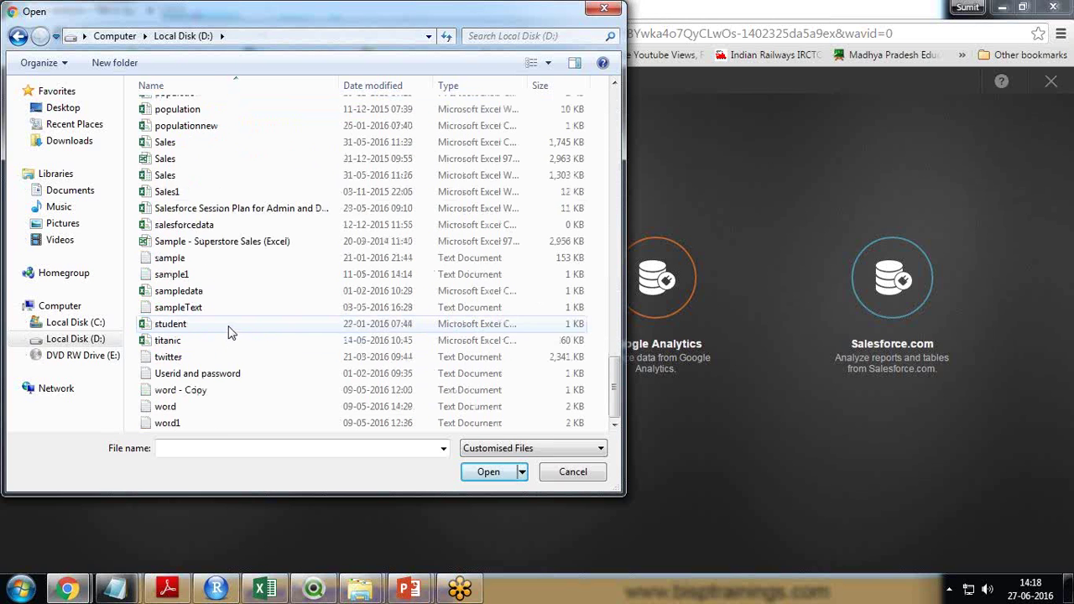
pyautogui.click(167, 176)
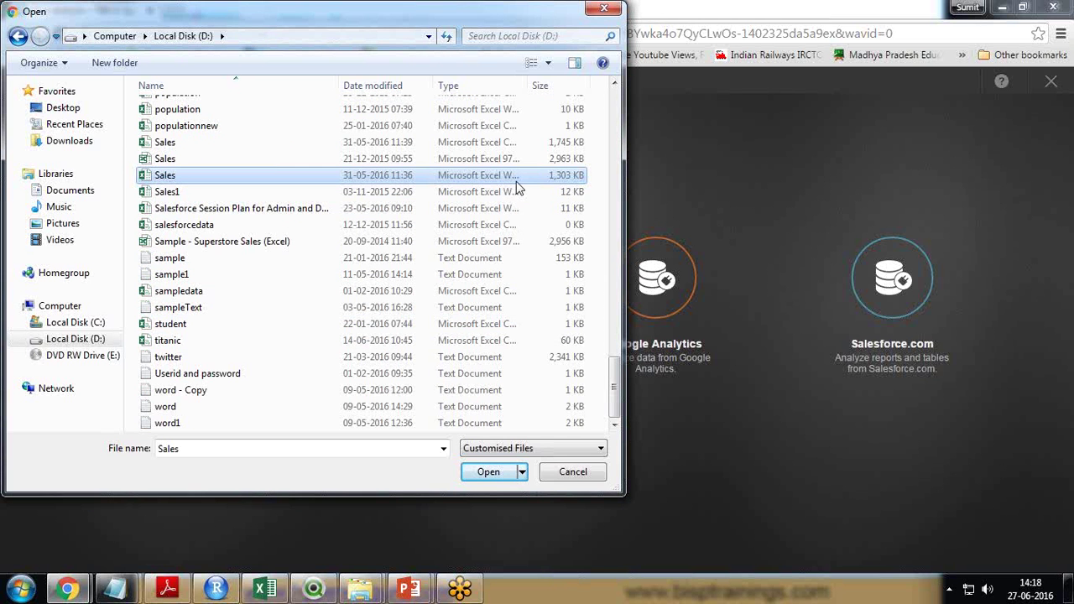
pyautogui.click(488, 472)
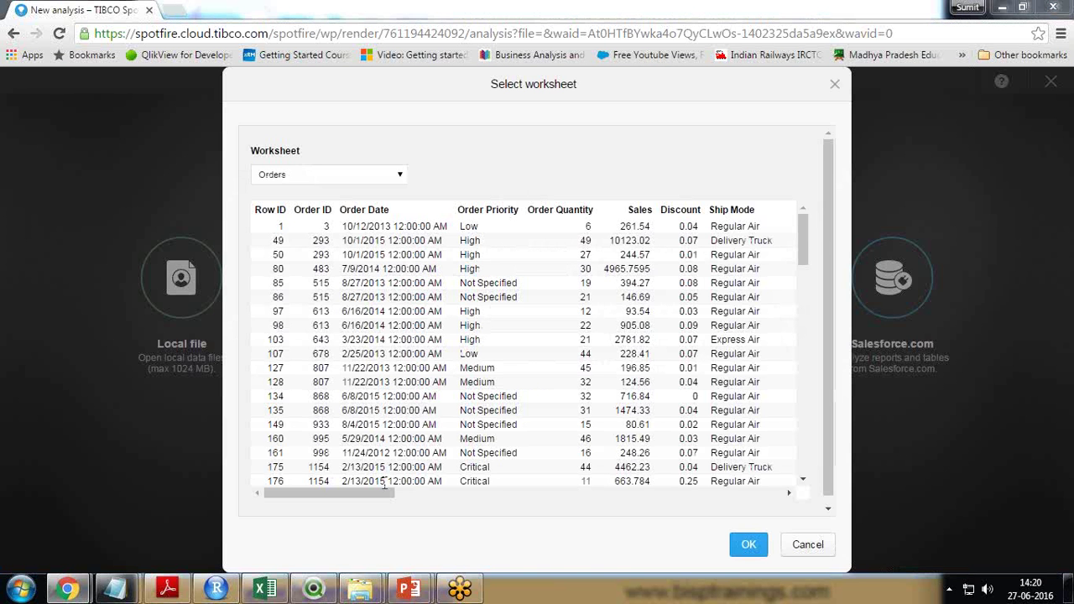
# Review the Orders worksheet preview and import it as the Sales data table.
pyautogui.moveTo(803, 239)
pyautogui.mouseDown()
pyautogui.moveTo(800, 471)
pyautogui.moveTo(796, 209)
pyautogui.moveTo(801, 472)
pyautogui.mouseUp()
pyautogui.click(463, 498)
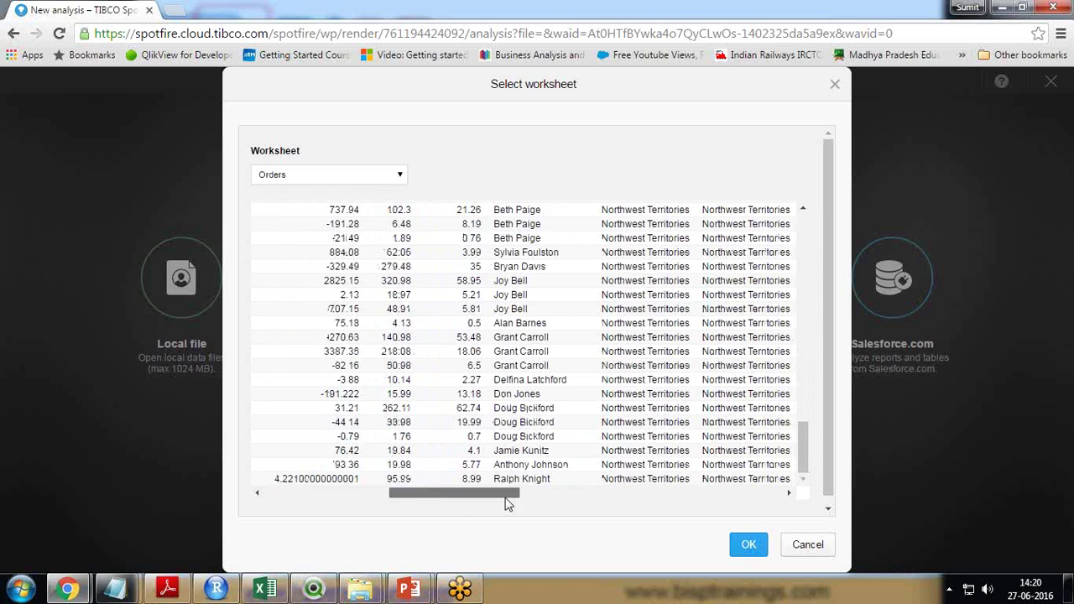
pyautogui.moveTo(506, 502); pyautogui.dragTo(544, 502)
pyautogui.moveTo(803, 444)
pyautogui.mouseDown()
pyautogui.moveTo(802, 244)
pyautogui.moveTo(796, 488)
pyautogui.mouseUp()
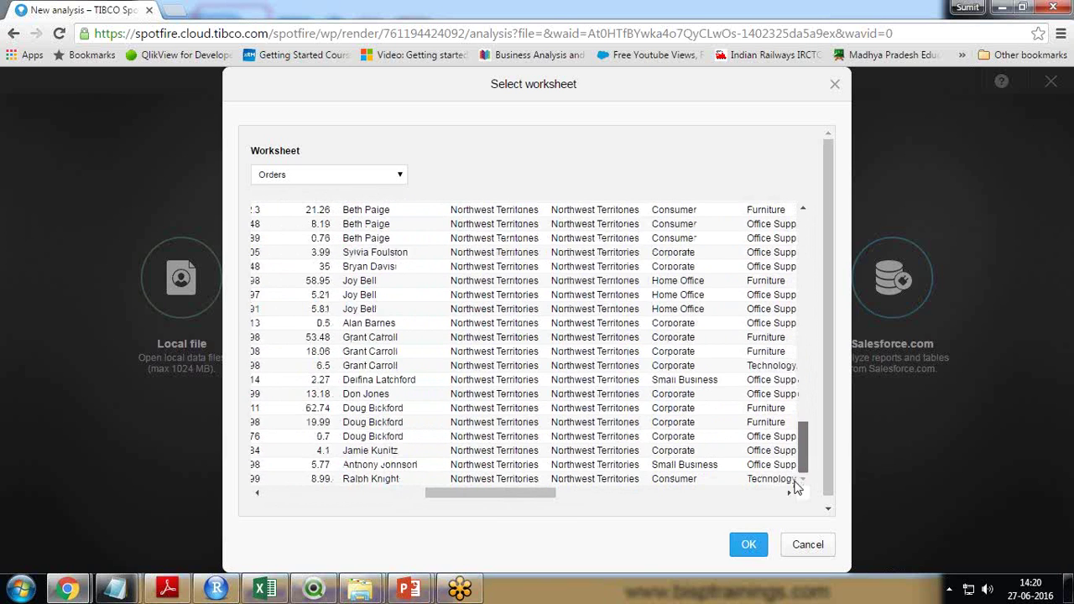
pyautogui.moveTo(795, 451); pyautogui.dragTo(810, 237)
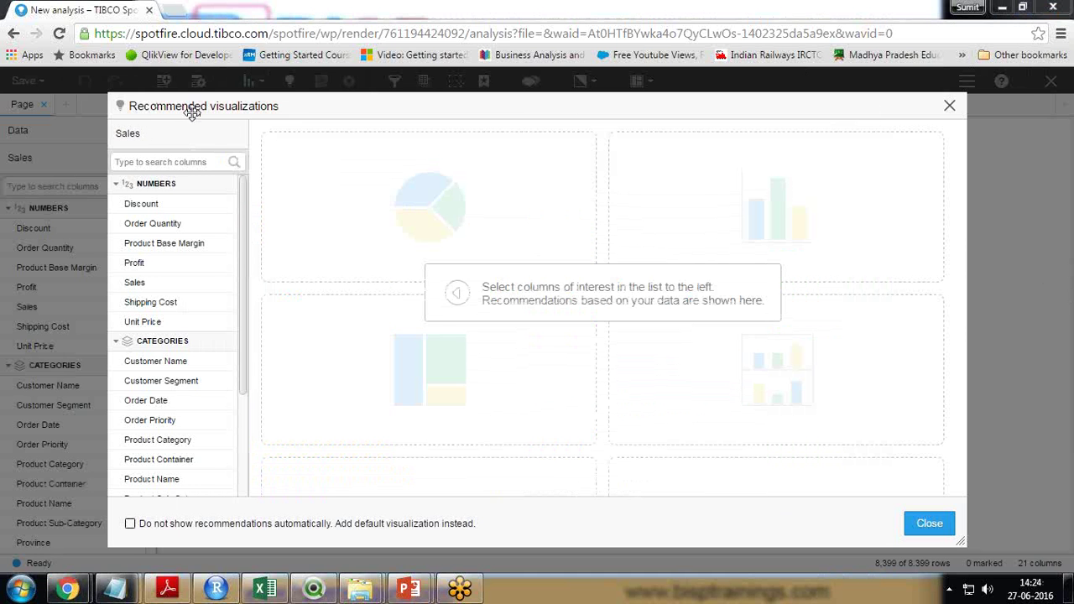
# Dismiss the recommendations and add a bar chart counting rows per Order Priority.
pyautogui.click(948, 105)
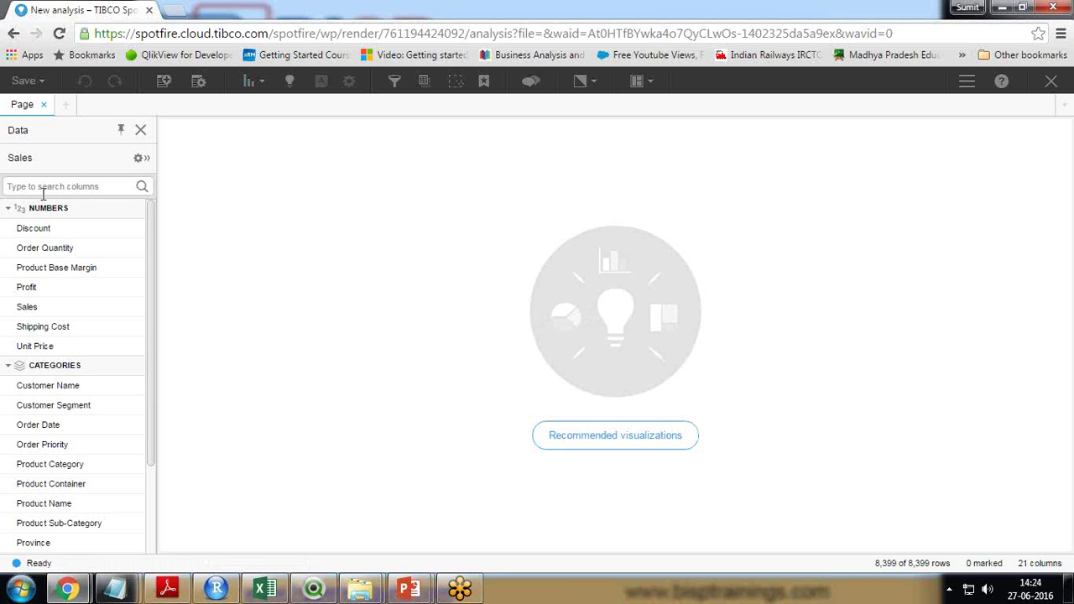
pyautogui.click(257, 86)
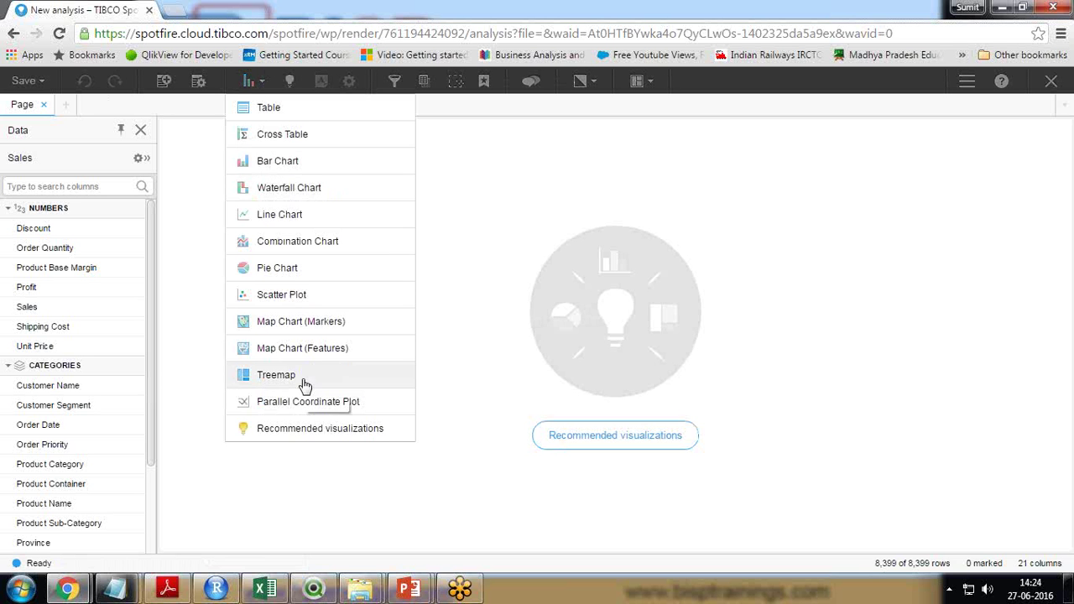
pyautogui.click(277, 163)
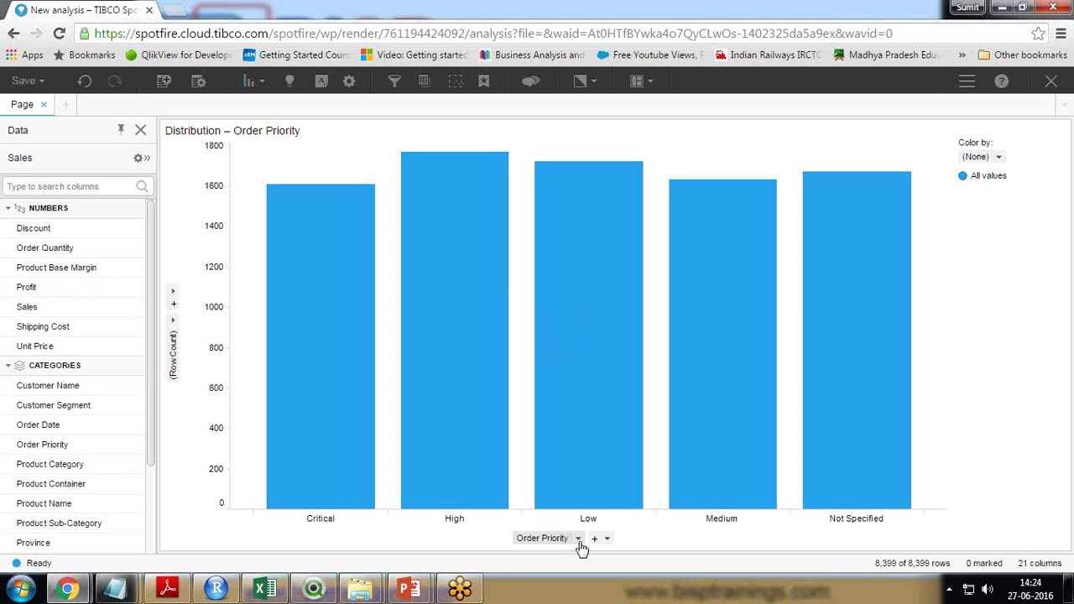
pyautogui.click(578, 540)
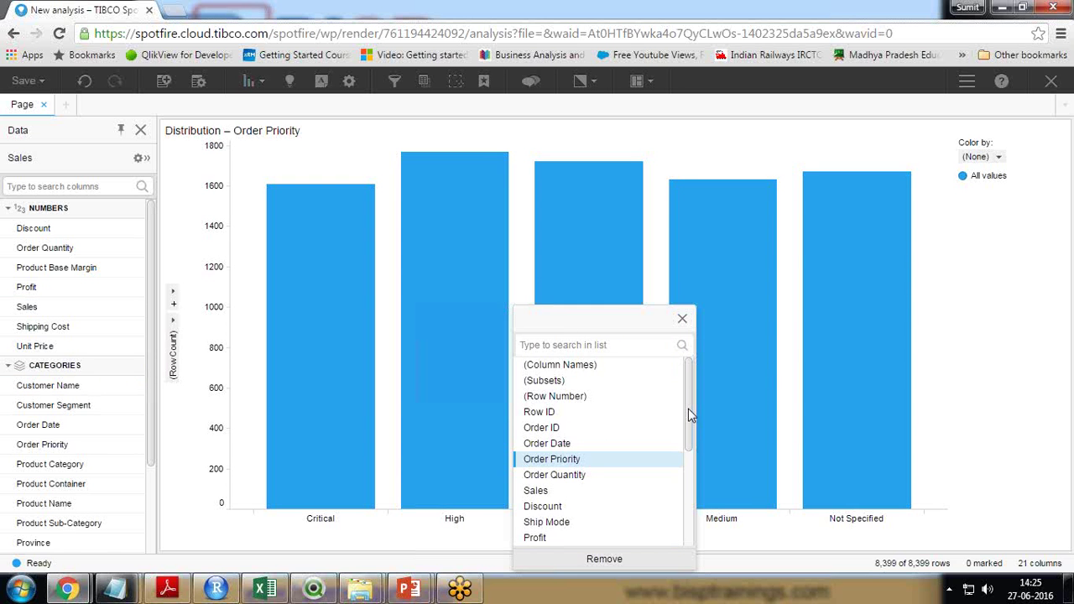
# Put Region on the bar chart's category axis.
pyautogui.moveTo(688, 408); pyautogui.dragTo(686, 458)
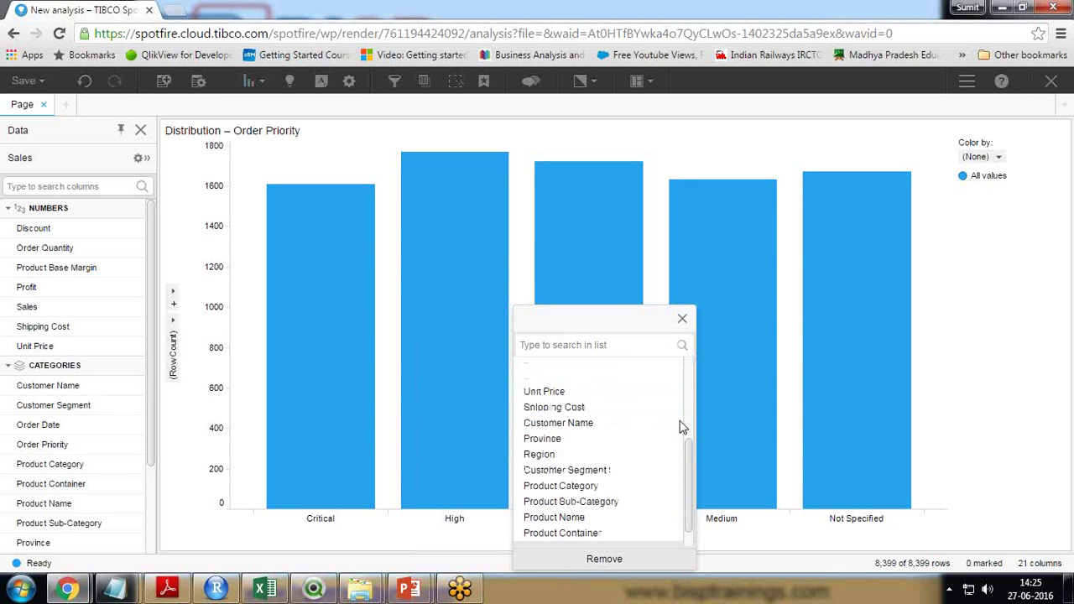
pyautogui.moveTo(688, 476); pyautogui.dragTo(573, 337)
pyautogui.write('Reg')
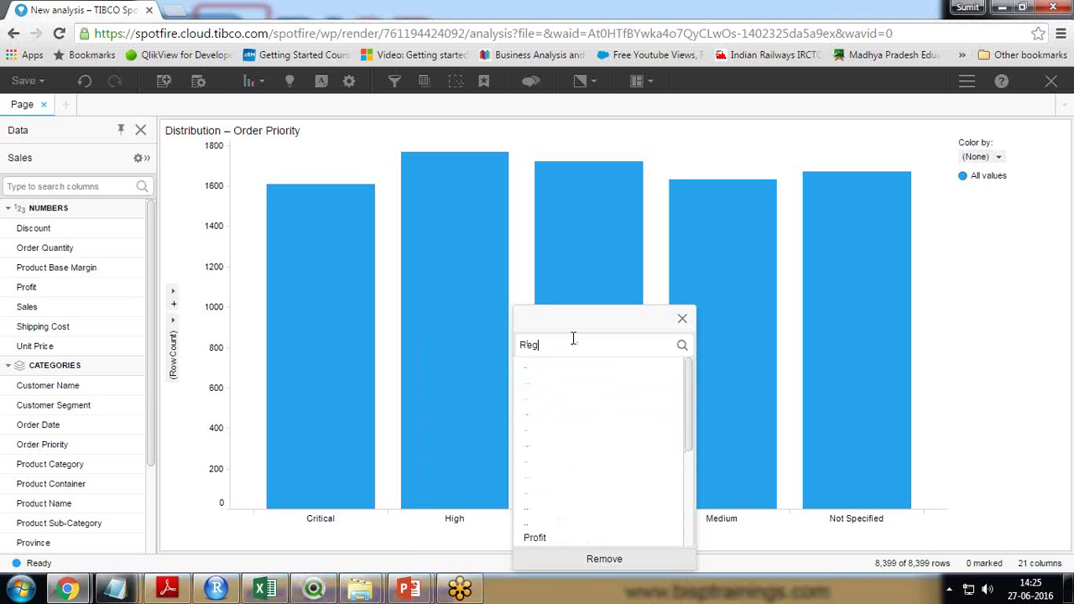
pyautogui.write('ion')
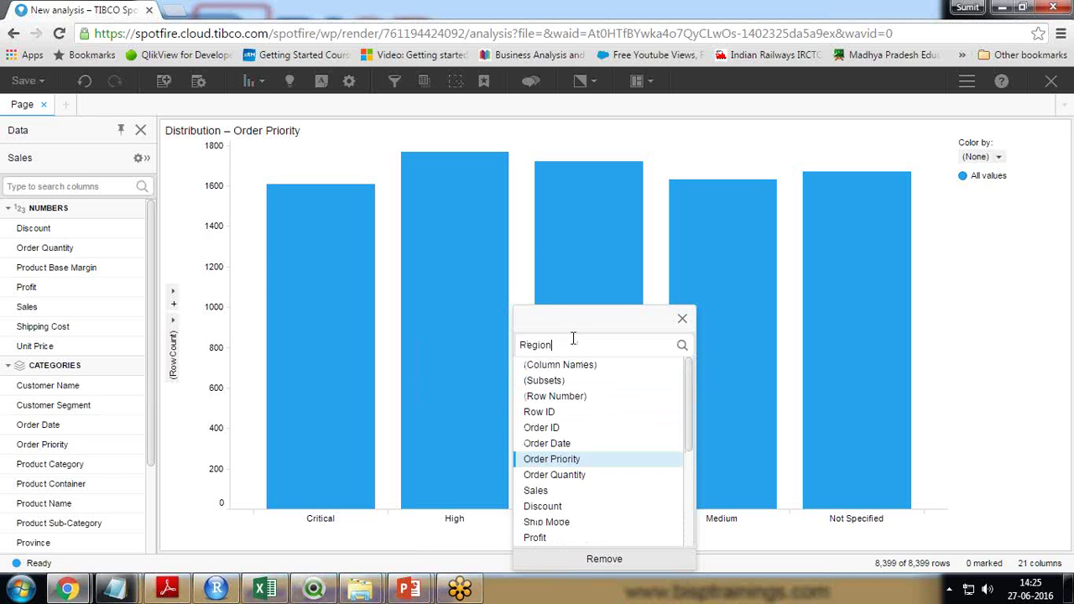
pyautogui.click(682, 348)
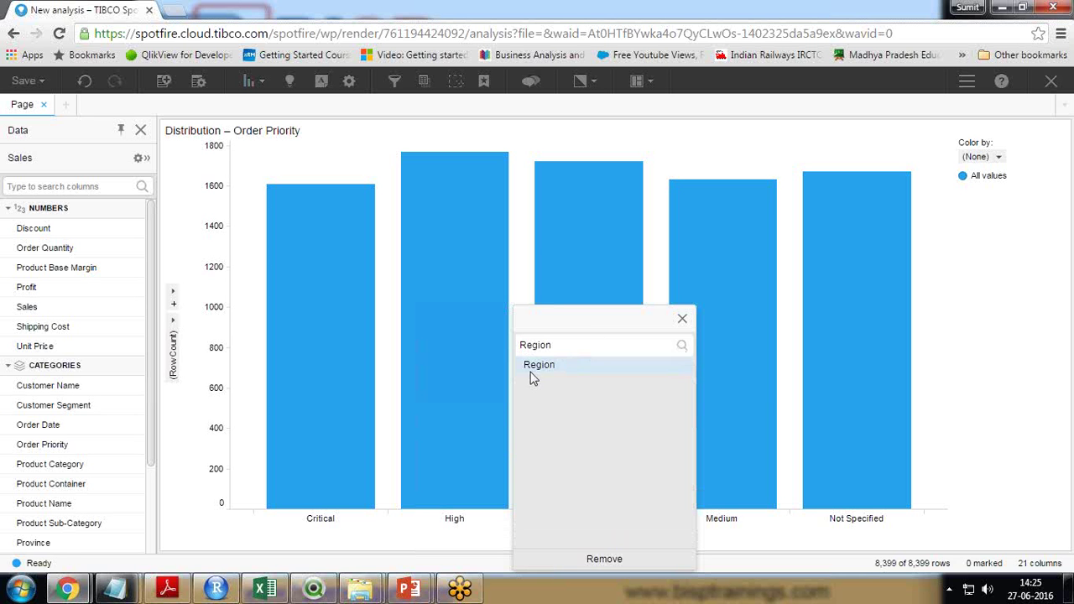
pyautogui.click(539, 376)
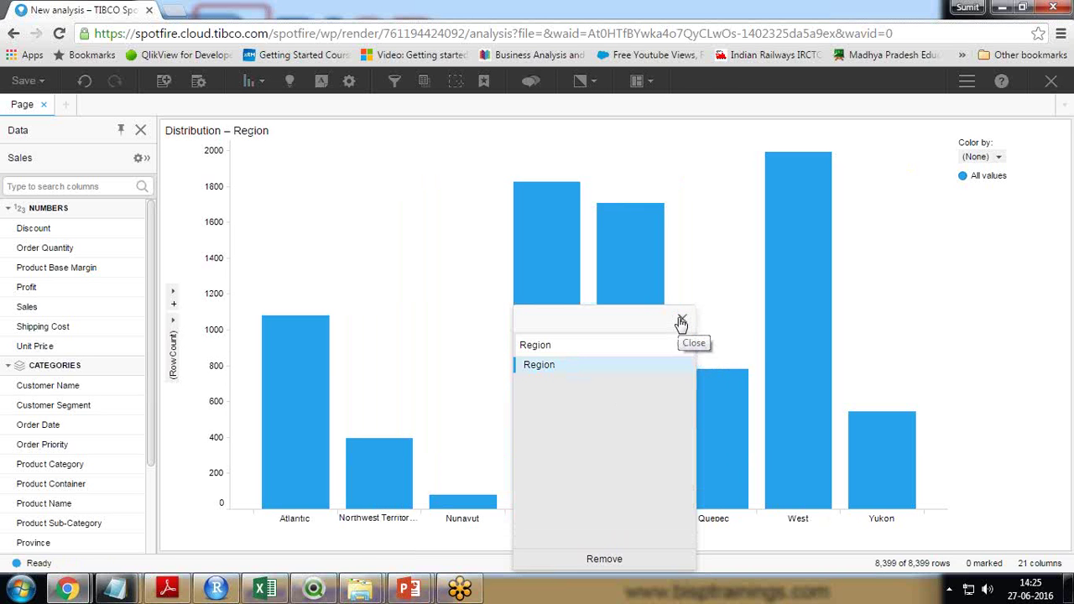
pyautogui.click(681, 323)
# Plot Sum(Sales) on the bar chart's value axis.
pyautogui.click(175, 334)
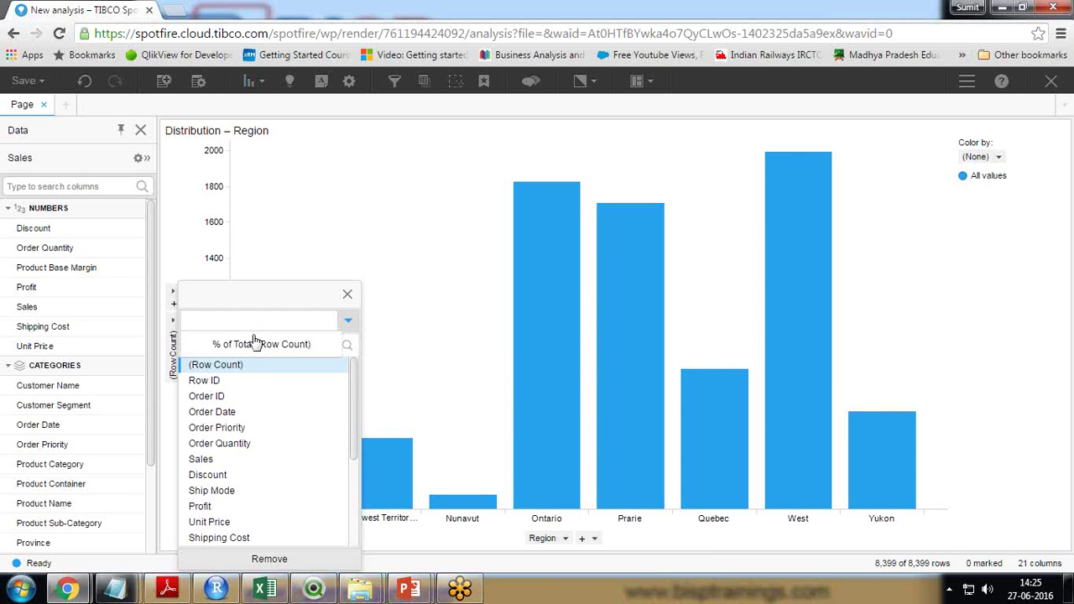
pyautogui.click(210, 460)
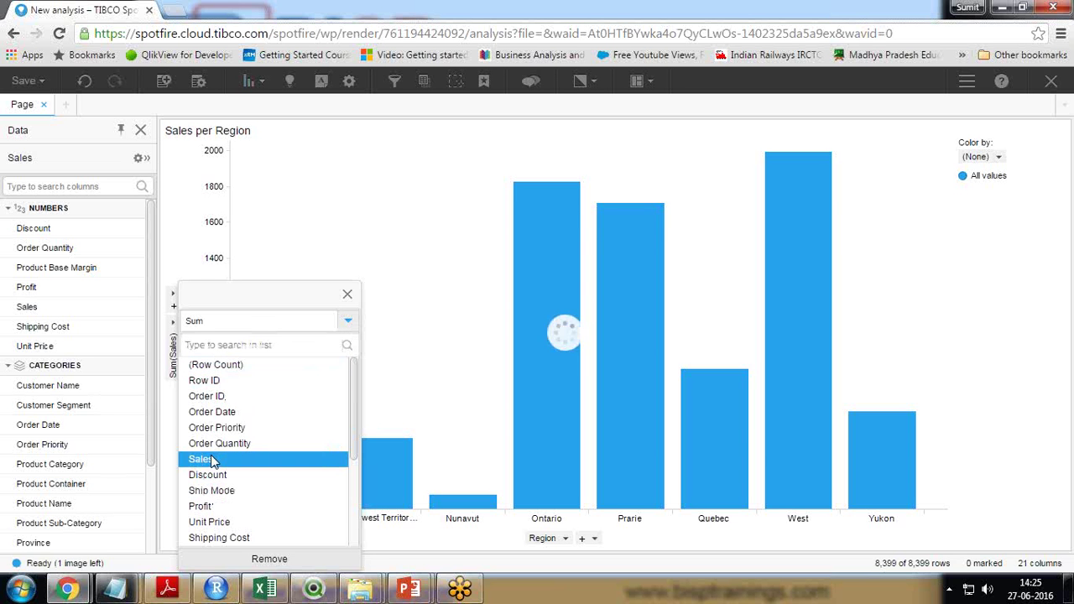
pyautogui.click(244, 320)
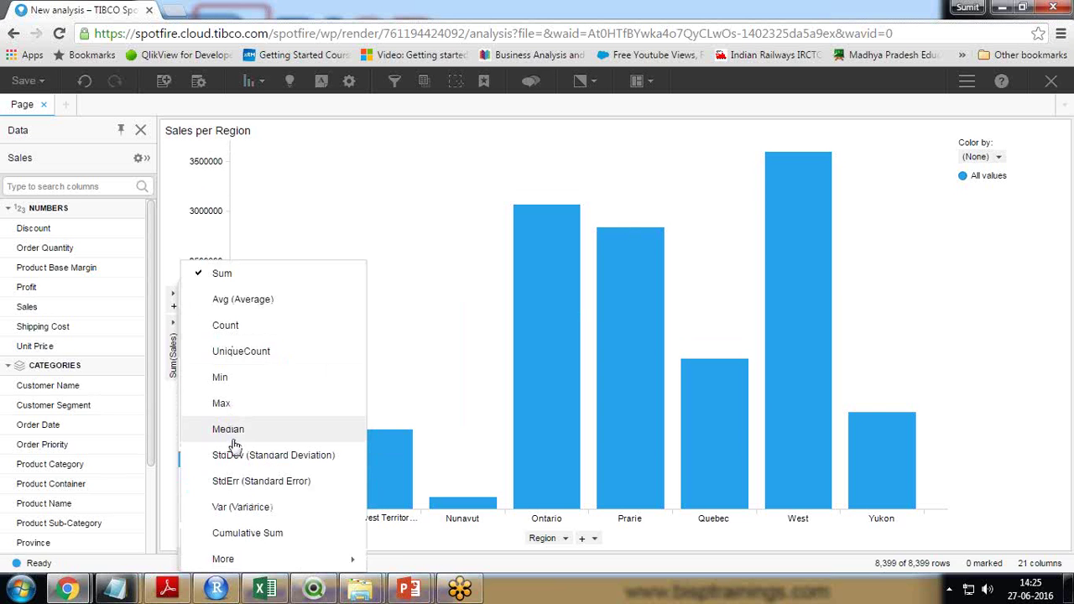
pyautogui.click(223, 559)
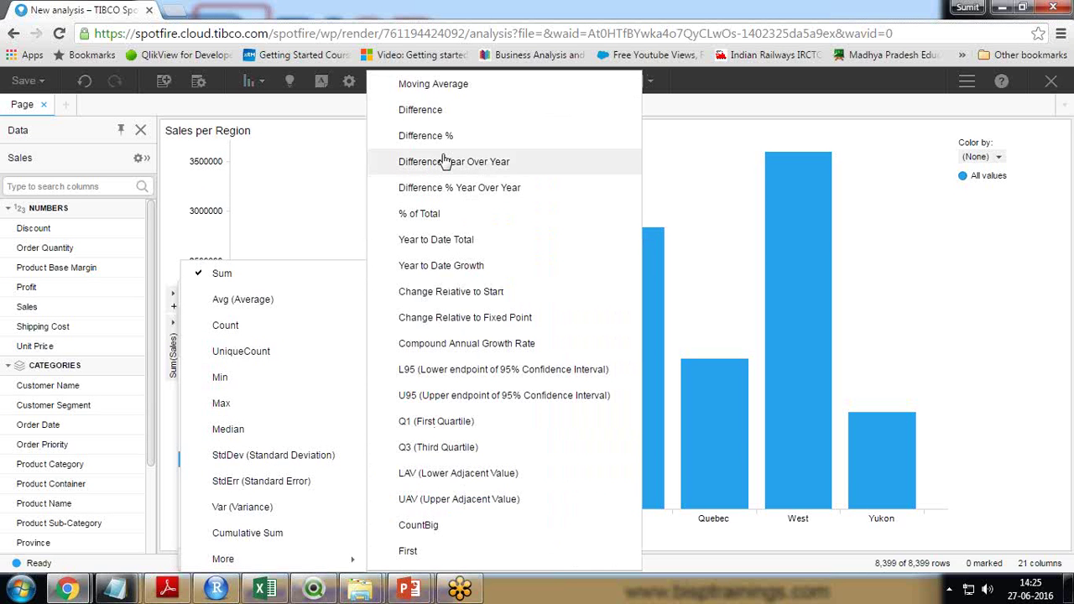
pyautogui.click(227, 282)
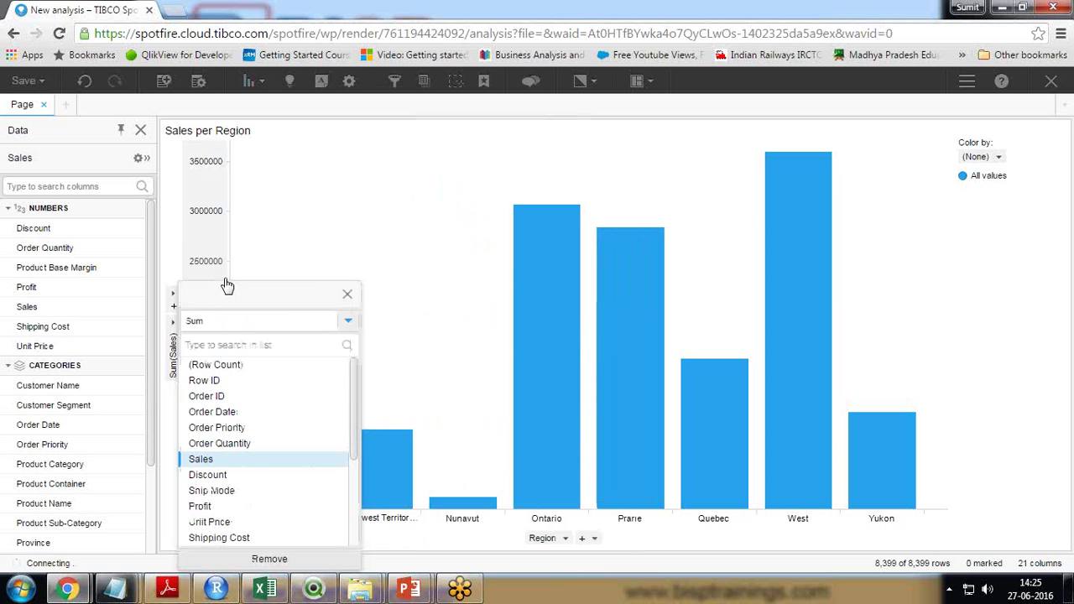
pyautogui.click(346, 294)
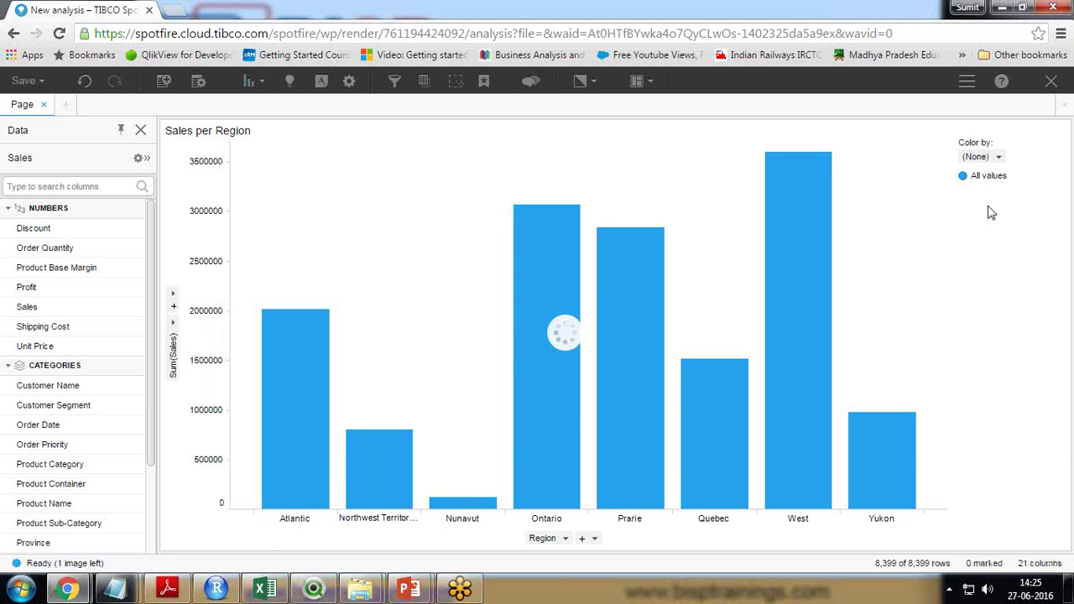
pyautogui.click(999, 159)
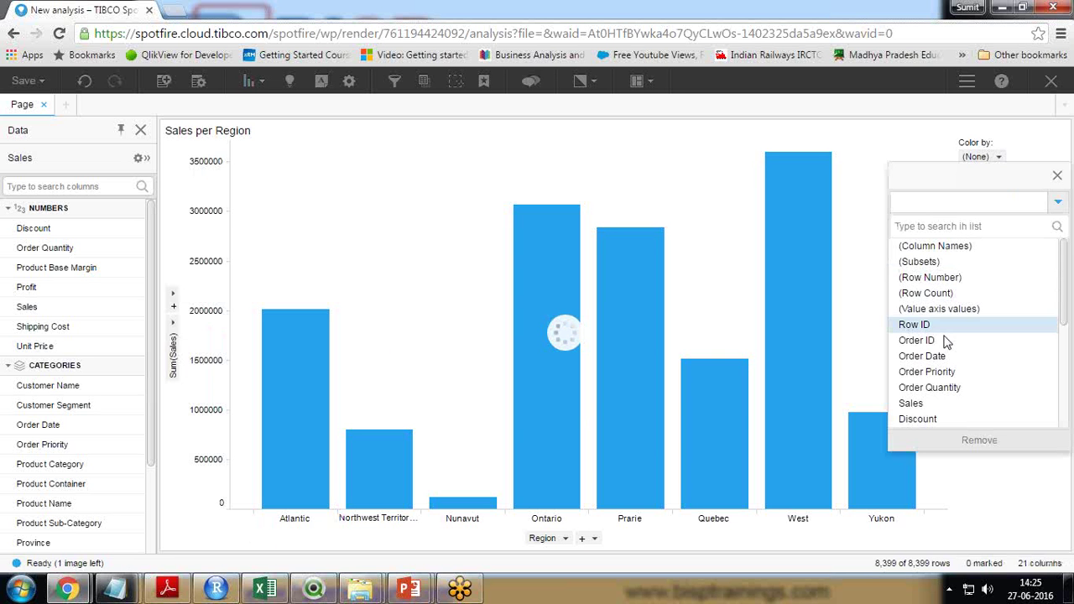
# Colour the Sales per Region bars by Region and show the data filters.
pyautogui.scroll(-2, 931, 357)
pyautogui.scroll(-1, 930, 357)
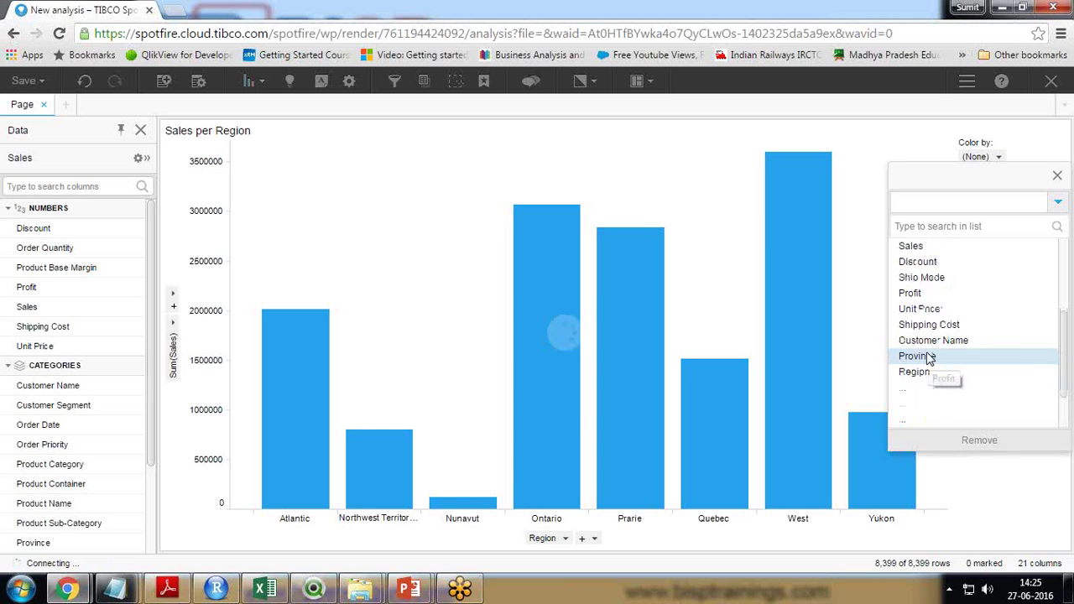
pyautogui.click(922, 375)
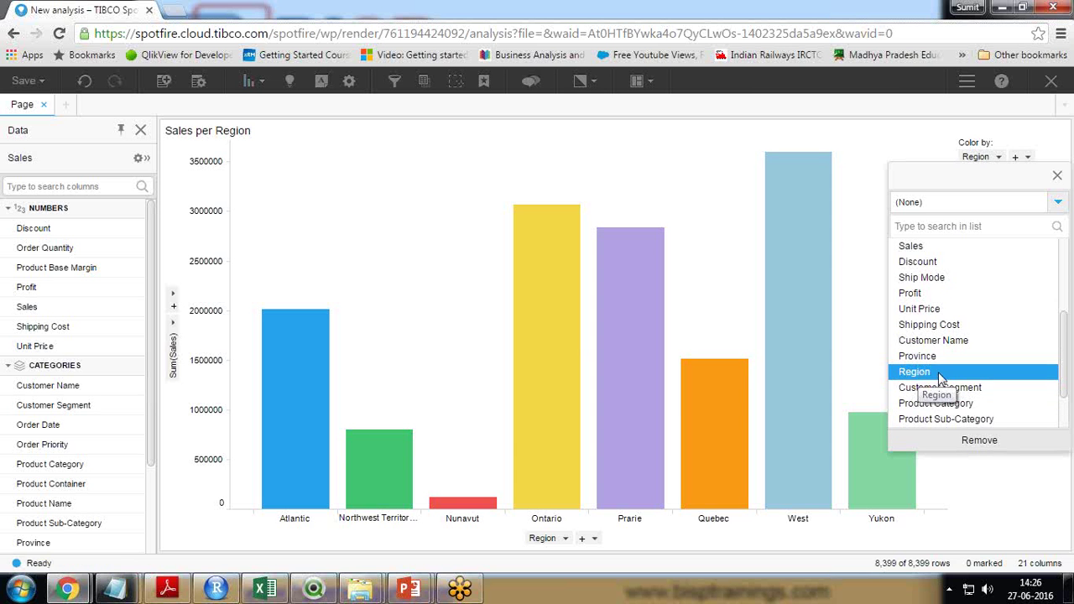
pyautogui.click(1058, 178)
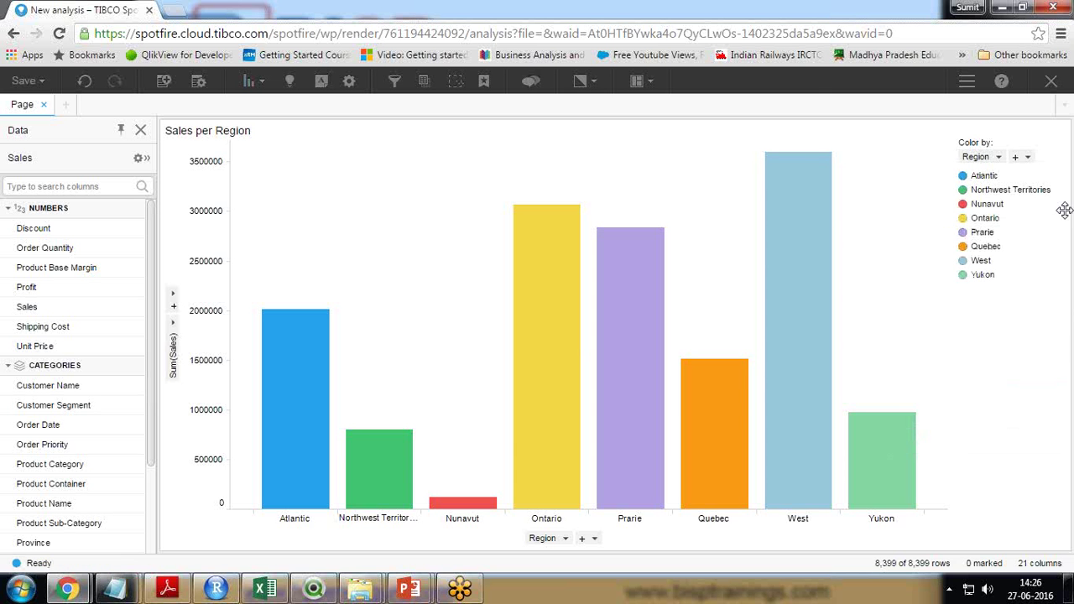
pyautogui.click(394, 82)
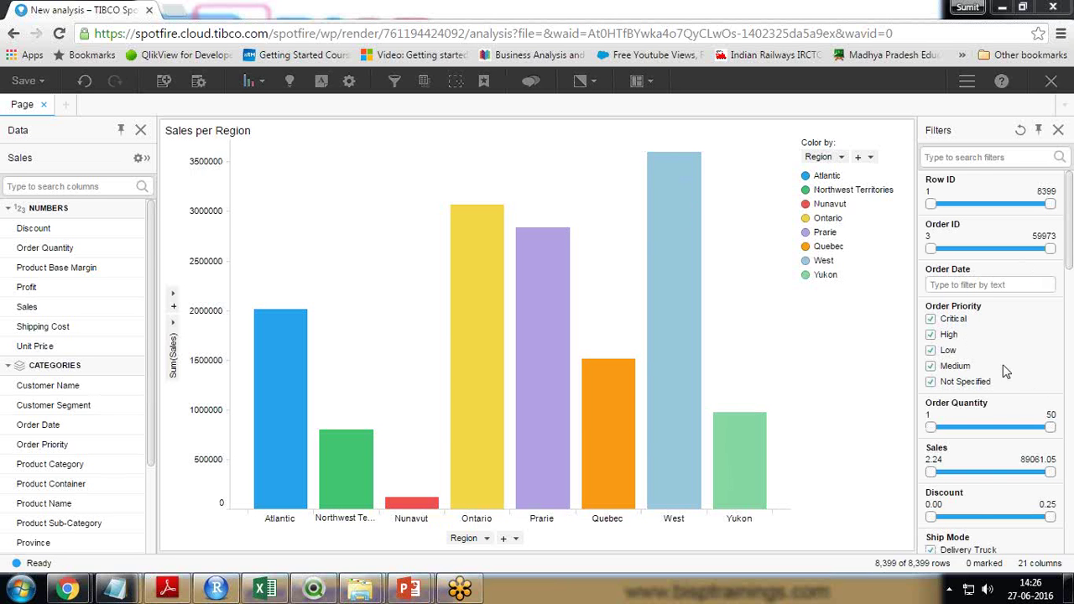
# Scroll through the filters panel.
pyautogui.moveTo(1068, 230)
pyautogui.mouseDown()
pyautogui.moveTo(1071, 418)
pyautogui.moveTo(1069, 223)
pyautogui.mouseUp()
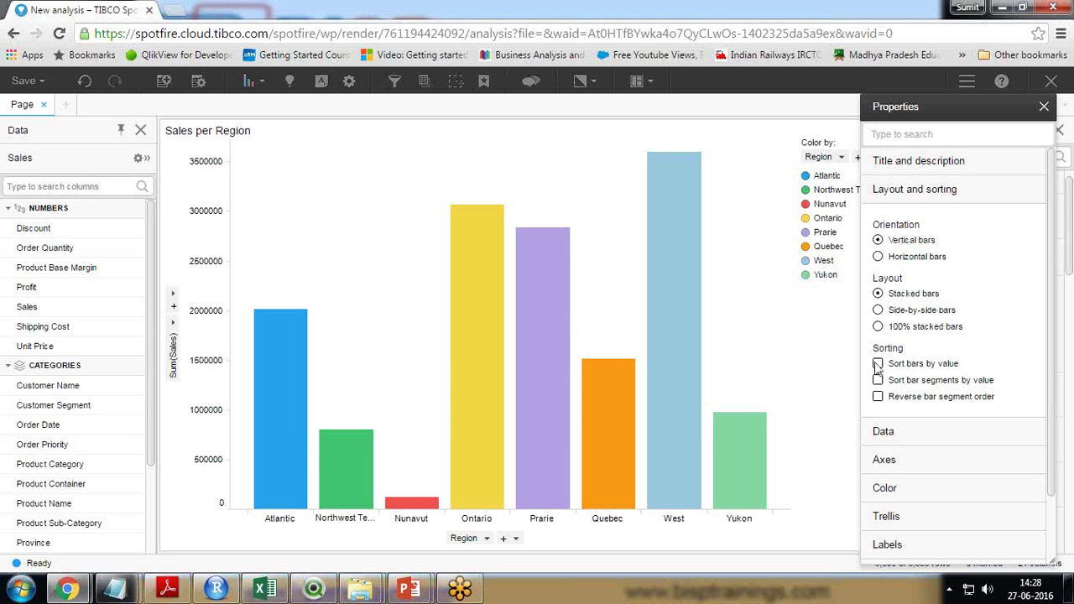
# Sort the region bars by value, keeping them vertical.
pyautogui.click(877, 364)
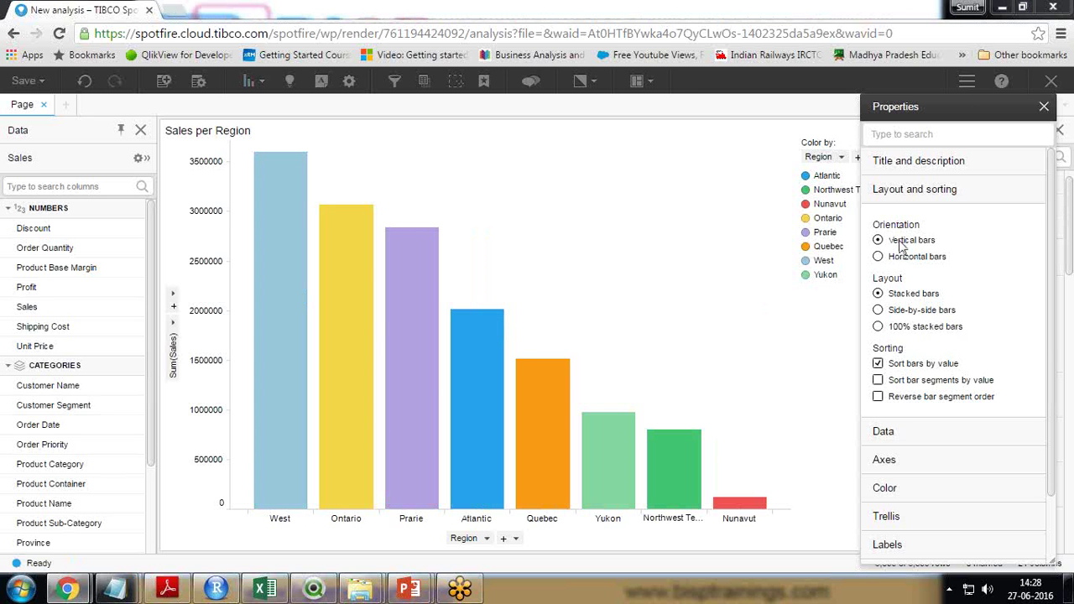
pyautogui.click(877, 256)
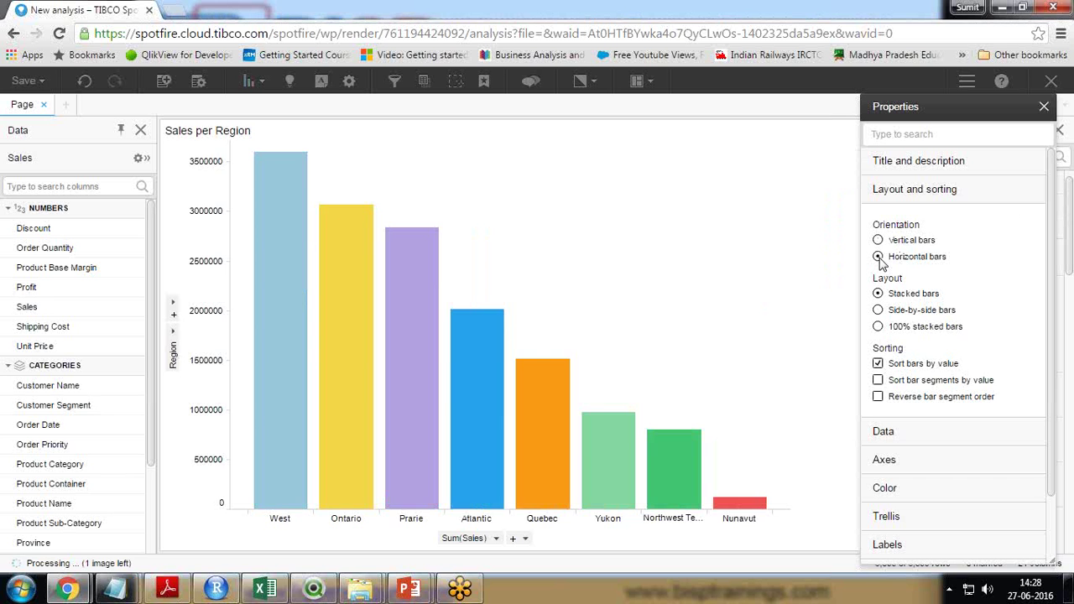
pyautogui.click(877, 241)
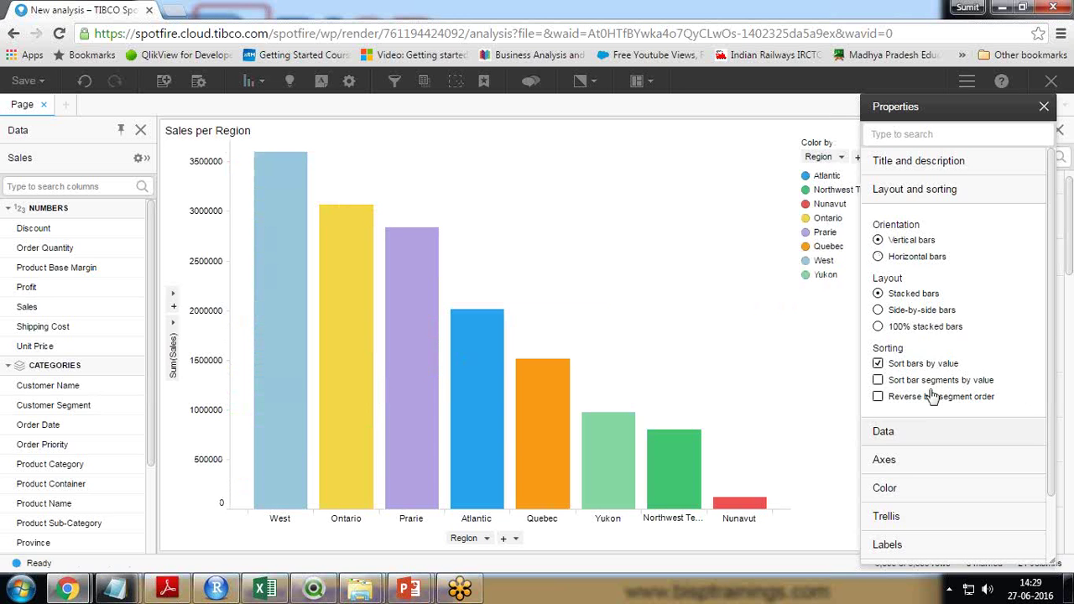
pyautogui.scroll(-2, 906, 426)
pyautogui.scroll(-1, 907, 437)
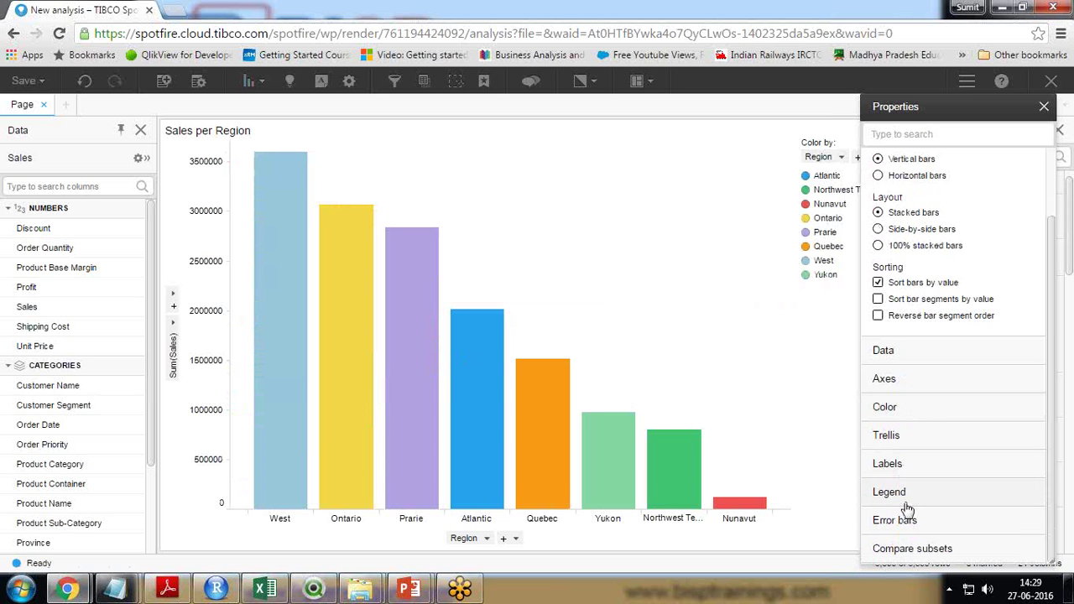
# Label all bars with their total above the complete bar only, then review Legend settings.
pyautogui.click(896, 464)
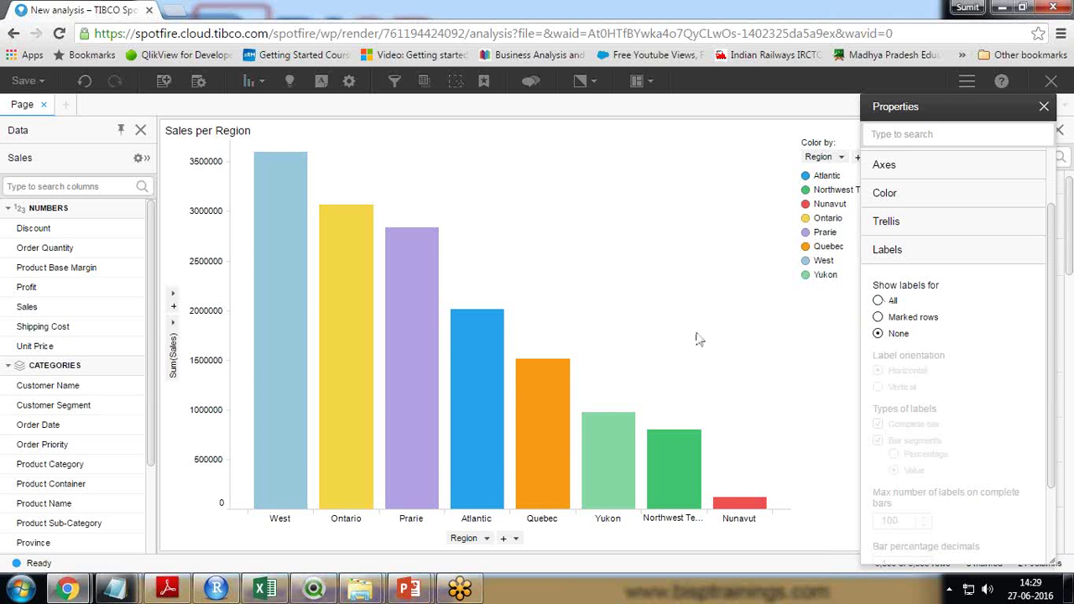
pyautogui.click(878, 301)
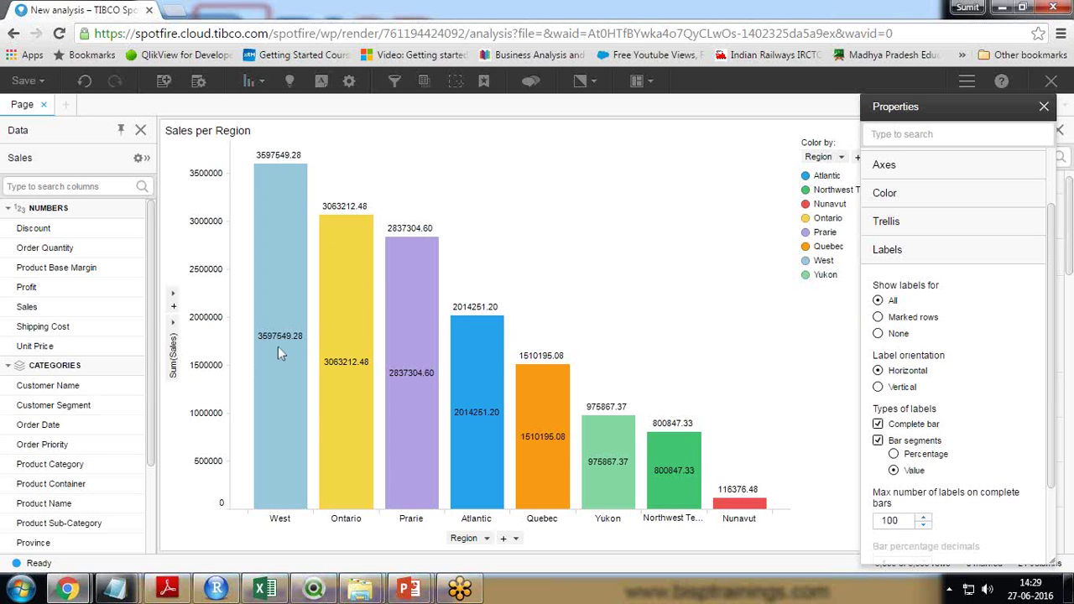
pyautogui.click(878, 425)
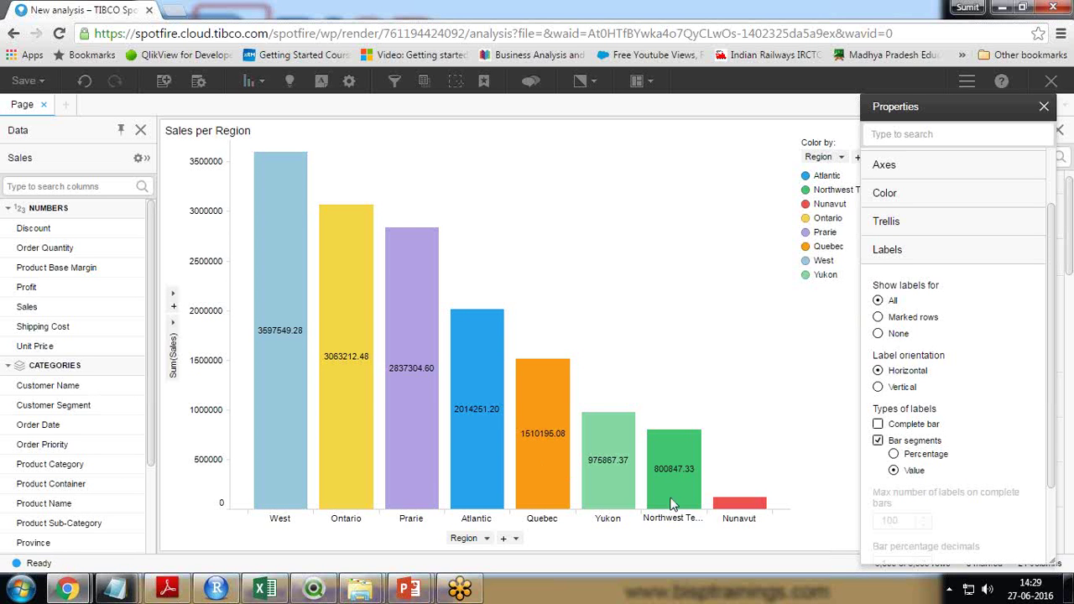
pyautogui.click(878, 423)
pyautogui.click(878, 440)
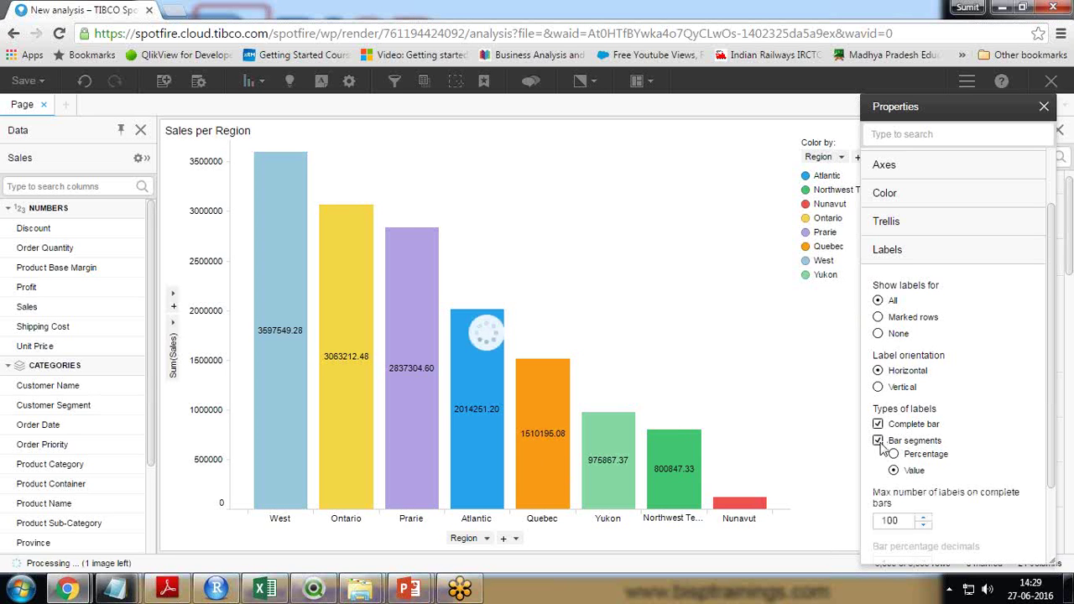
pyautogui.click(879, 443)
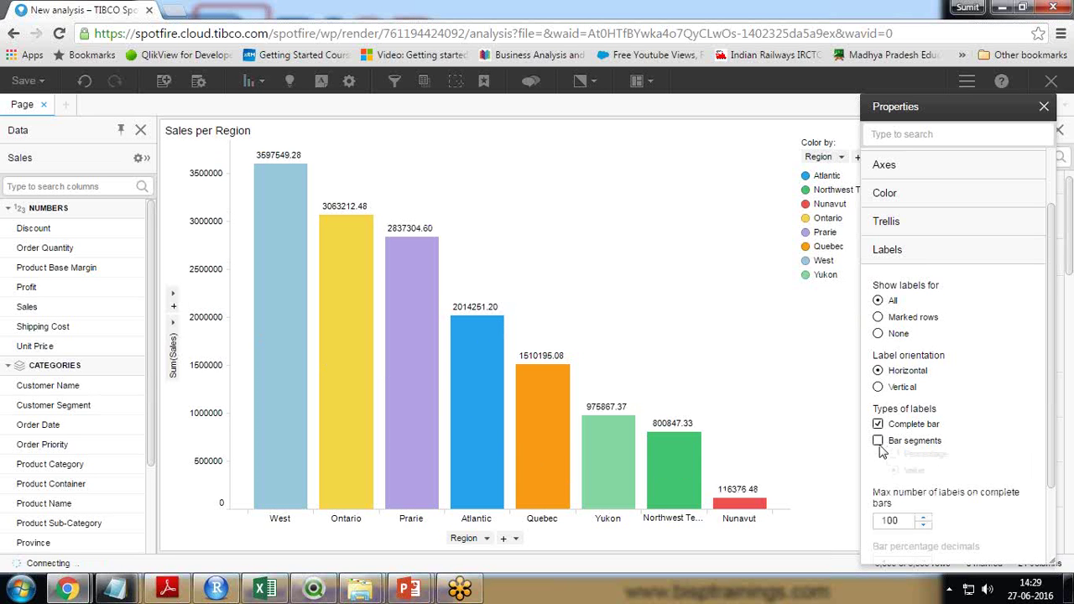
pyautogui.scroll(-2, 954, 474)
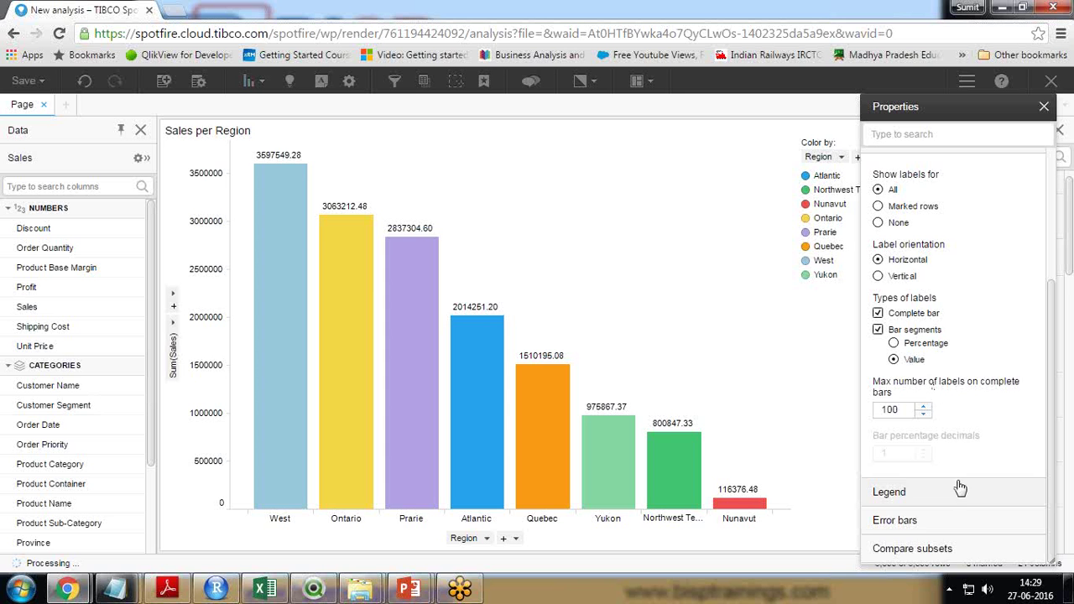
pyautogui.click(958, 490)
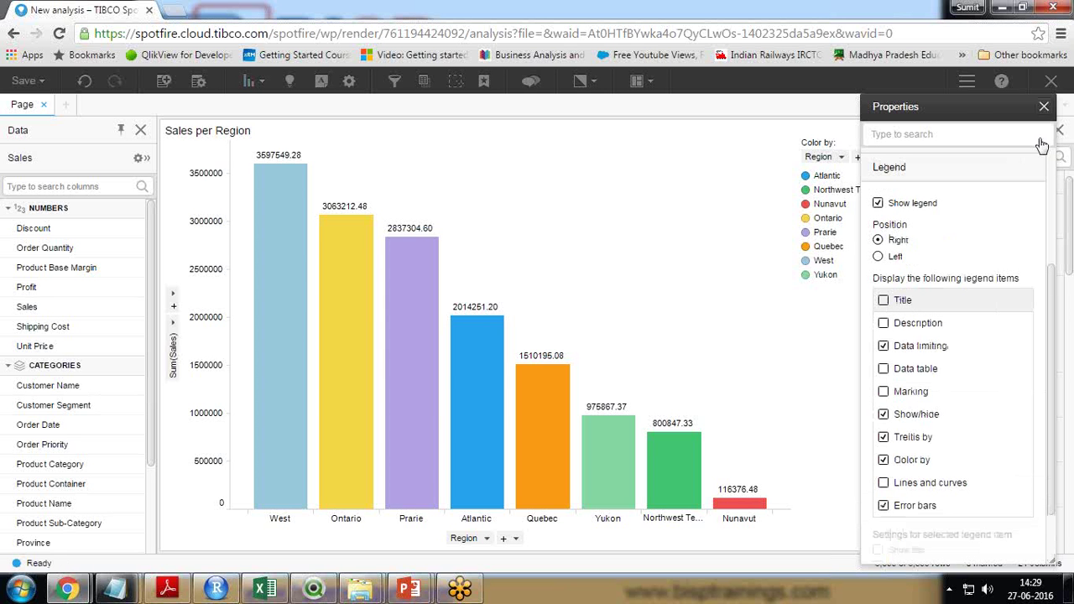
pyautogui.click(1043, 108)
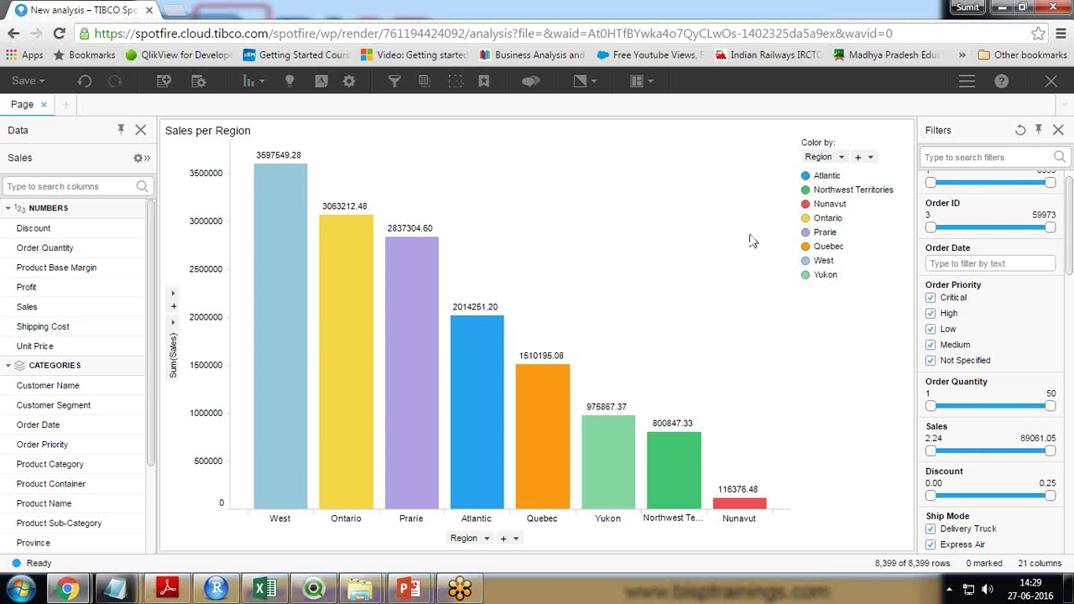
# Add a pie chart of Sum(Sales) per Order Priority to the page.
pyautogui.click(252, 81)
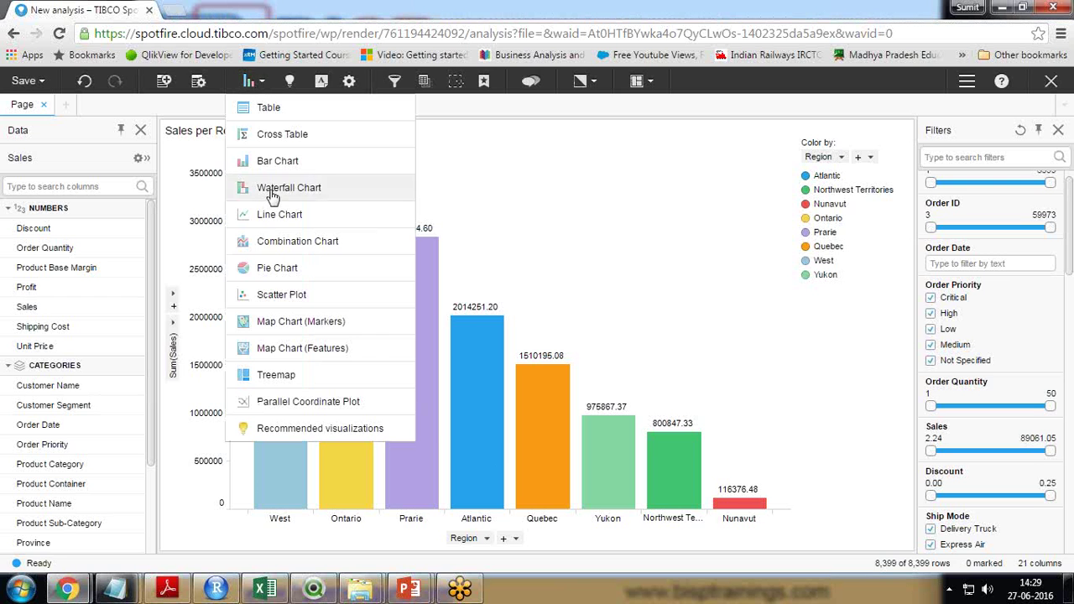
pyautogui.click(282, 272)
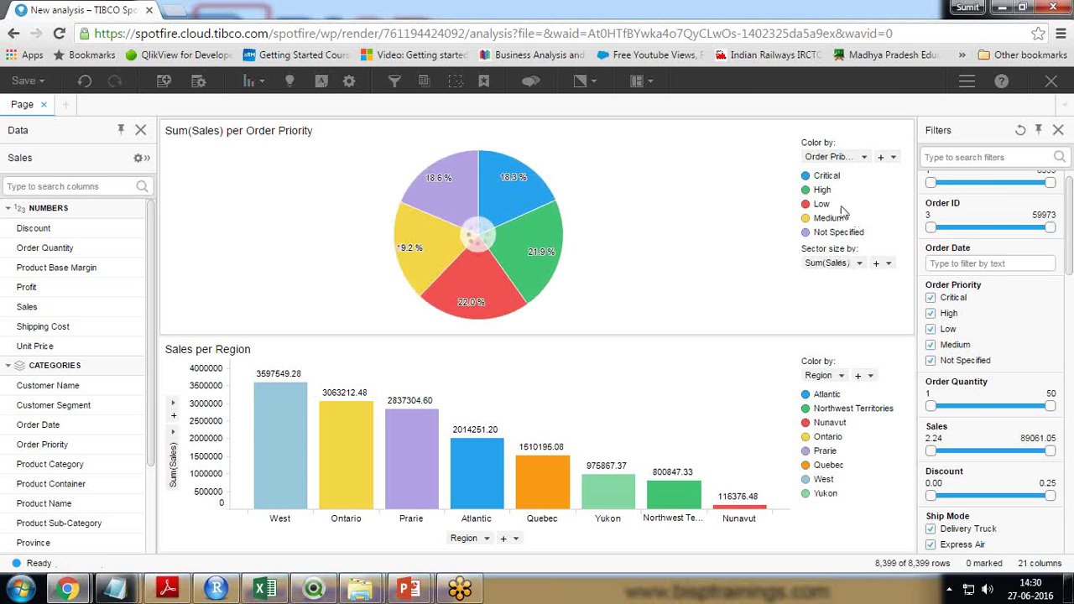
# Colour the pie slices by Ship Mode, hide the Filters panel, and open the Save menu.
pyautogui.click(865, 158)
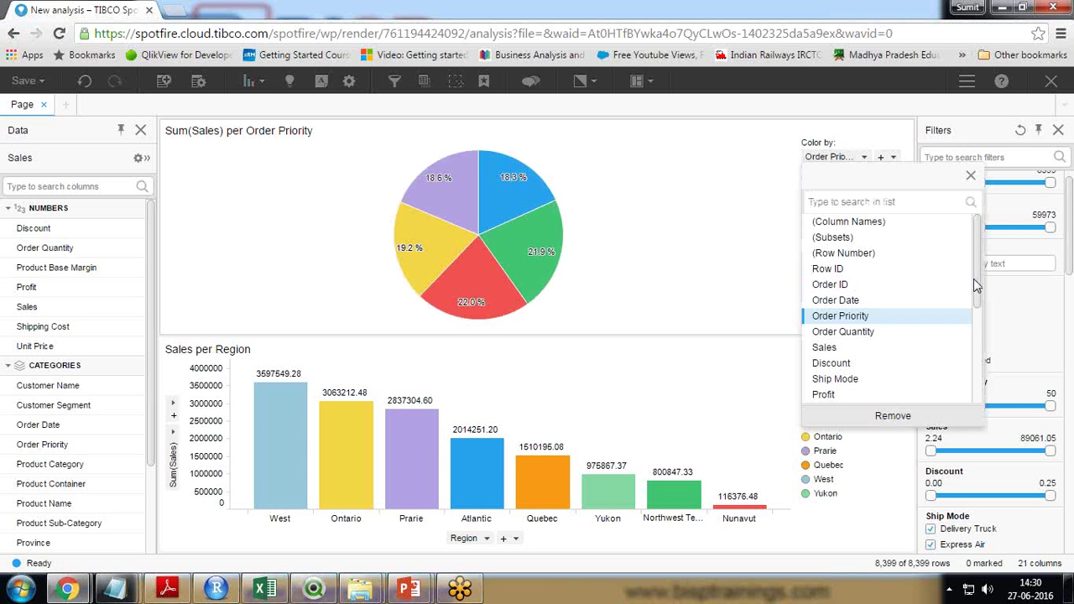
pyautogui.scroll(-5, 975, 330)
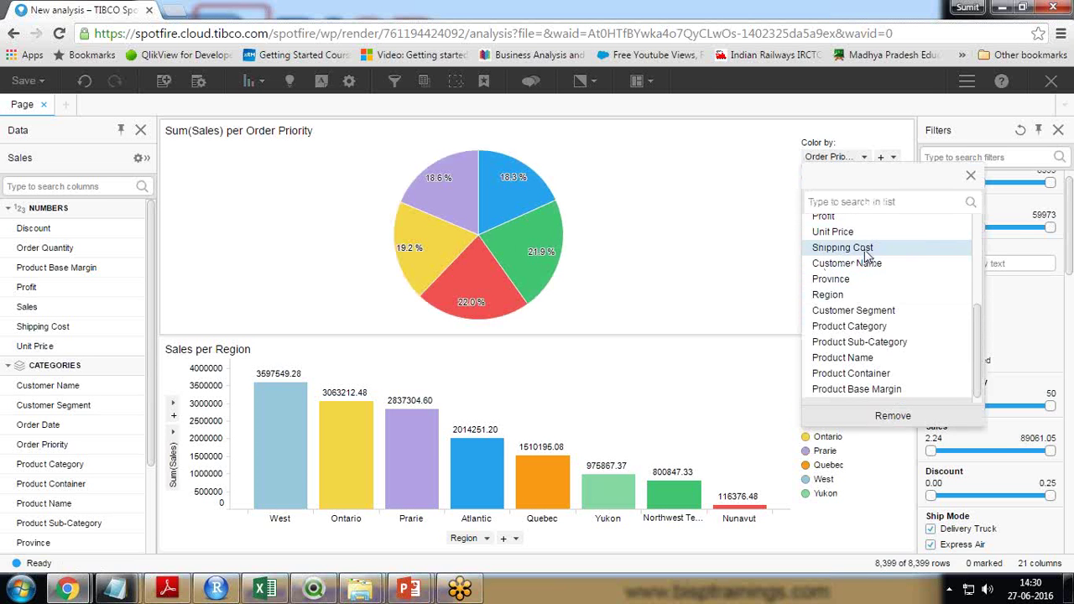
pyautogui.moveTo(981, 350); pyautogui.dragTo(975, 315)
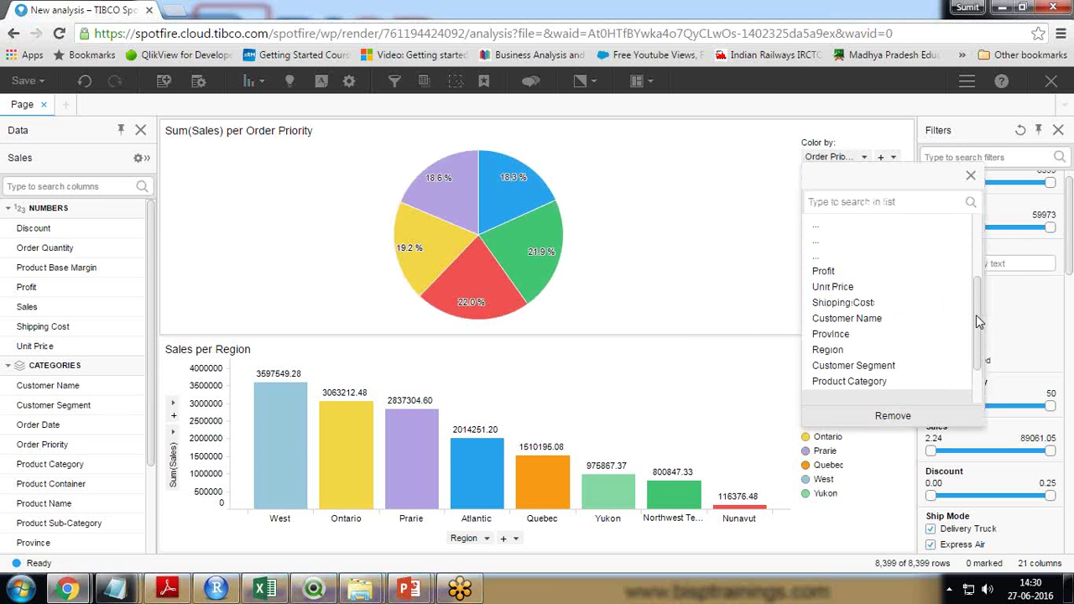
pyautogui.click(843, 264)
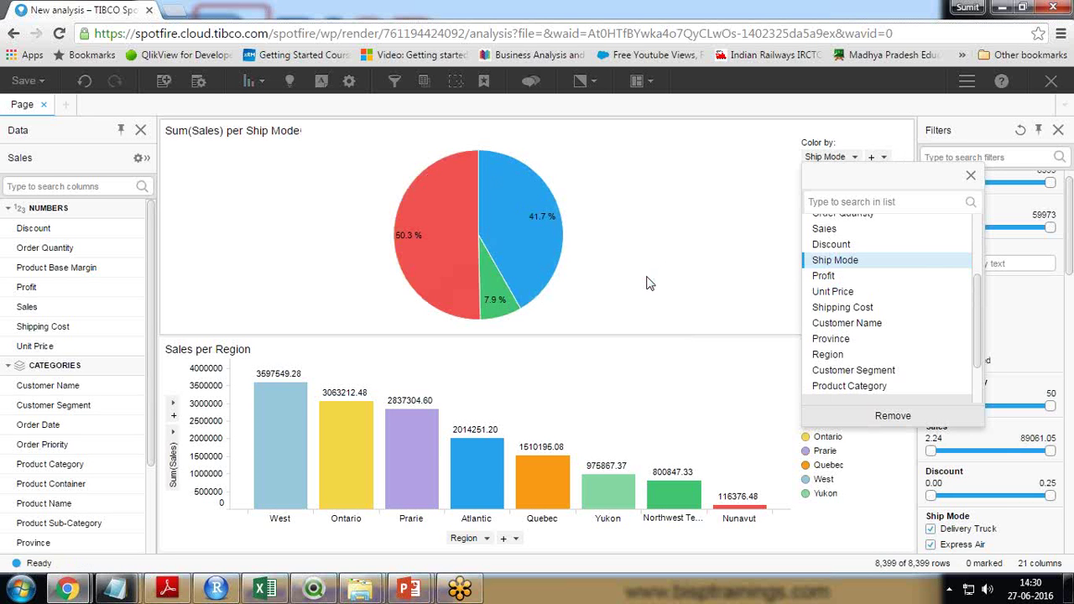
pyautogui.click(711, 300)
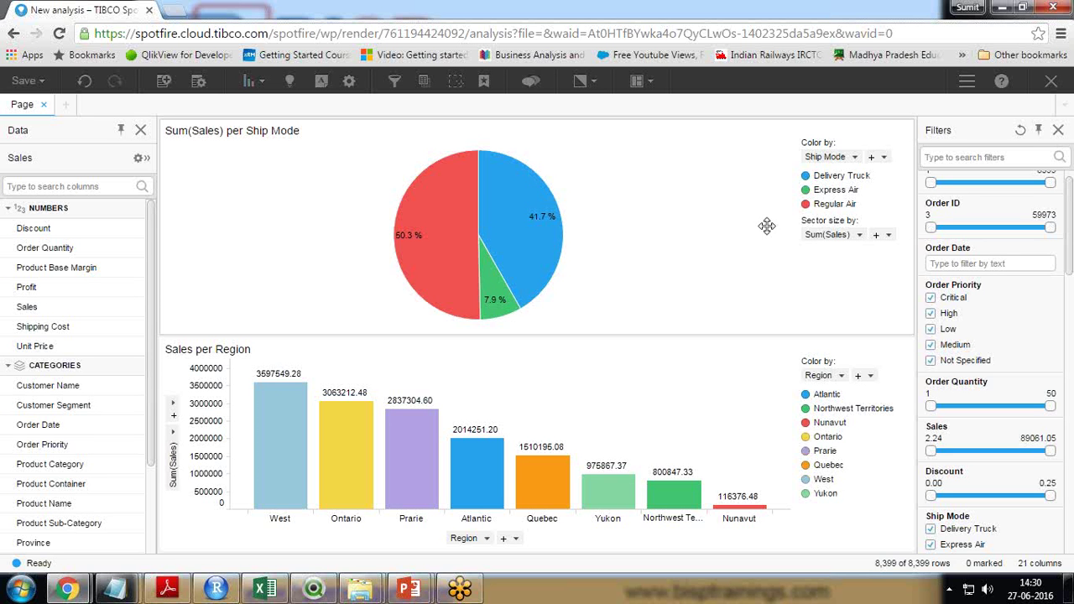
pyautogui.click(1058, 130)
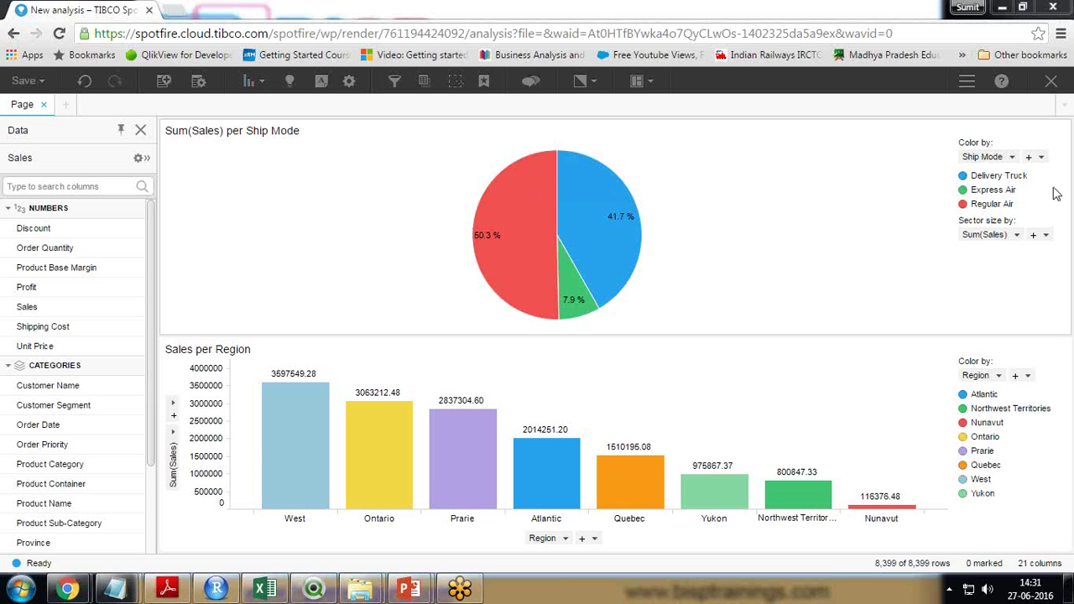
pyautogui.click(32, 82)
# In Save as, choose the Public folder and name the analysis 'New Sales'.
pyautogui.click(39, 117)
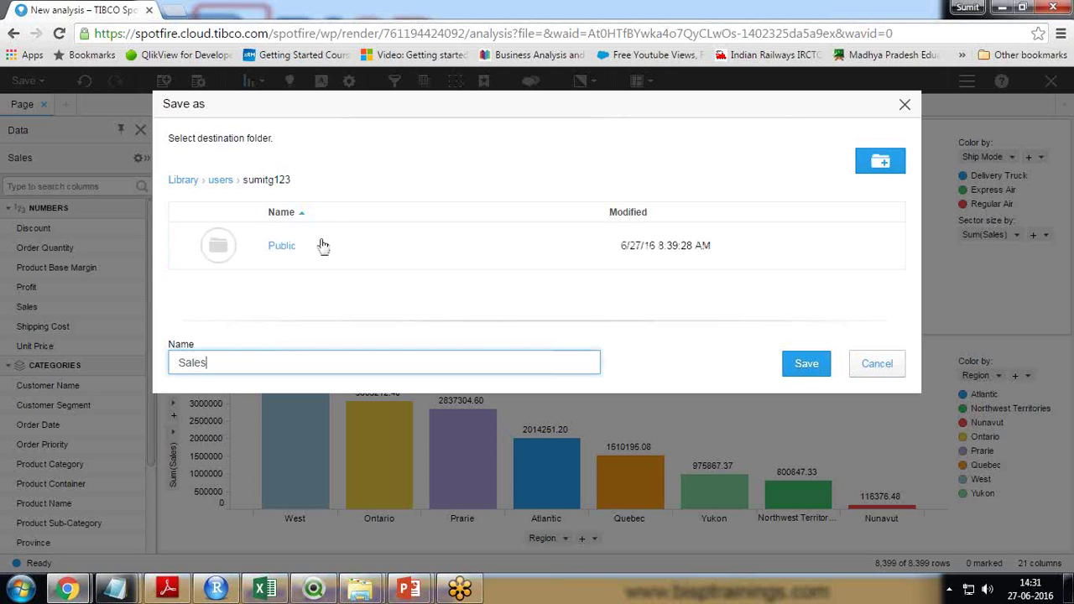
pyautogui.click(288, 248)
pyautogui.click(246, 381)
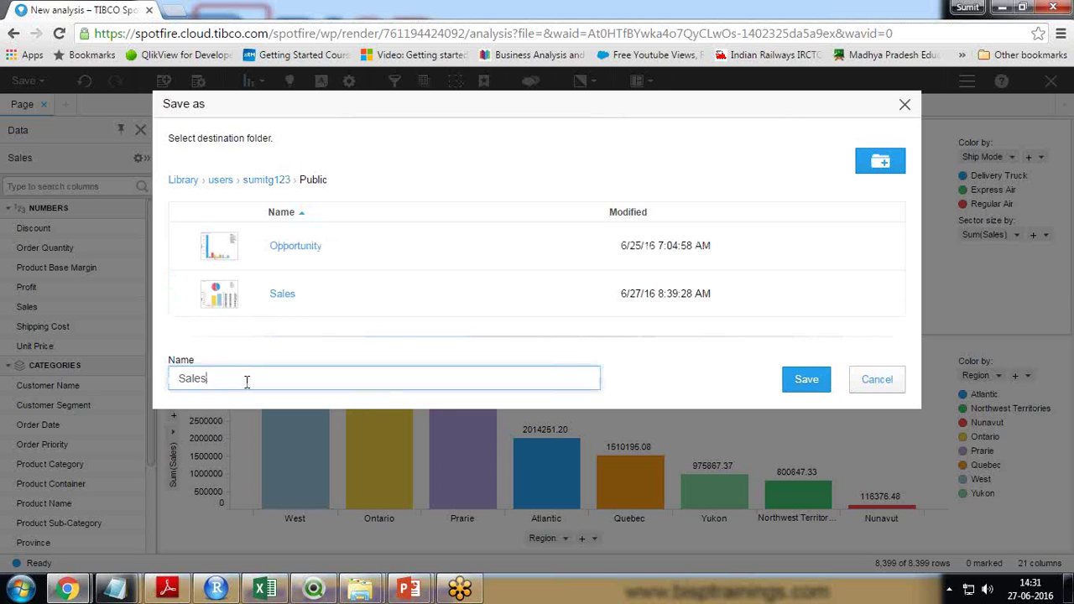
pyautogui.press('BackSpace')
pyautogui.write('New ')
pyautogui.write('Sal')
pyautogui.press('Return')
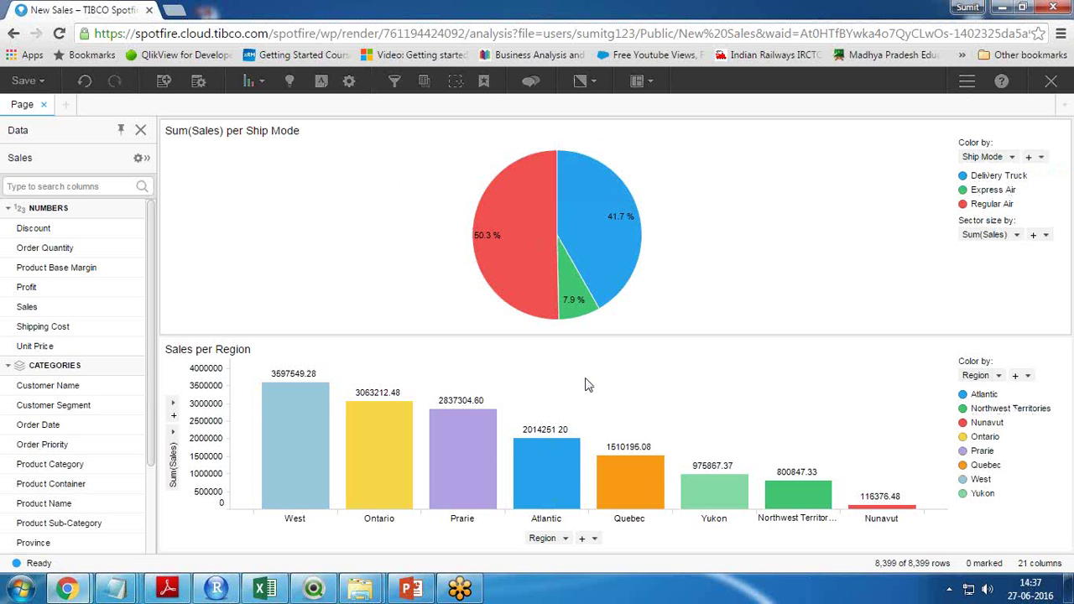
# Get the New Sales analysis link through the analysis menu's Share > Copy link.
pyautogui.click(648, 81)
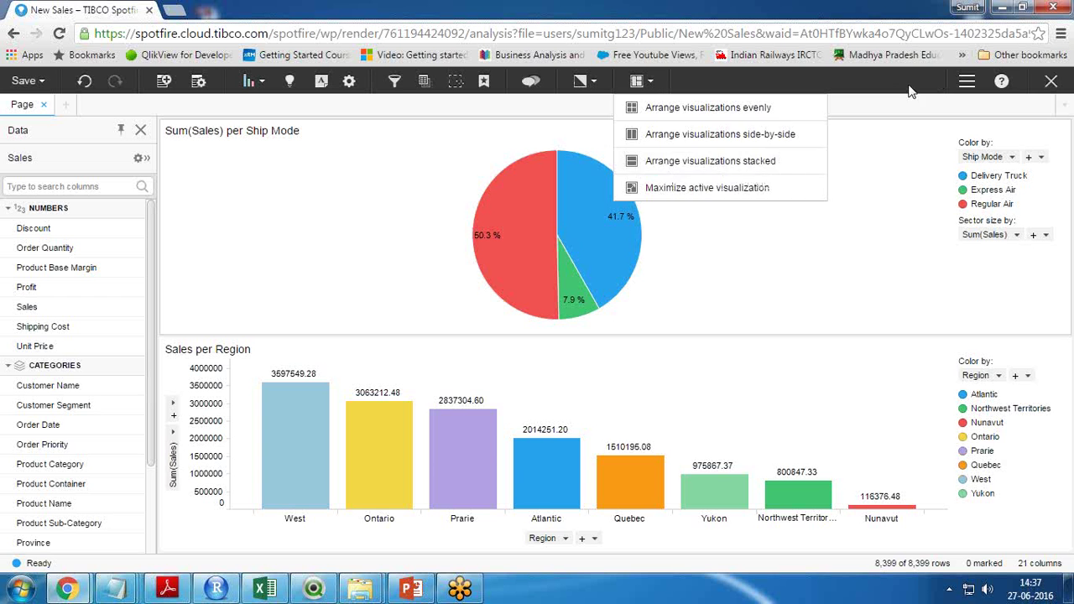
pyautogui.click(646, 81)
pyautogui.click(967, 82)
pyautogui.moveTo(962, 290)
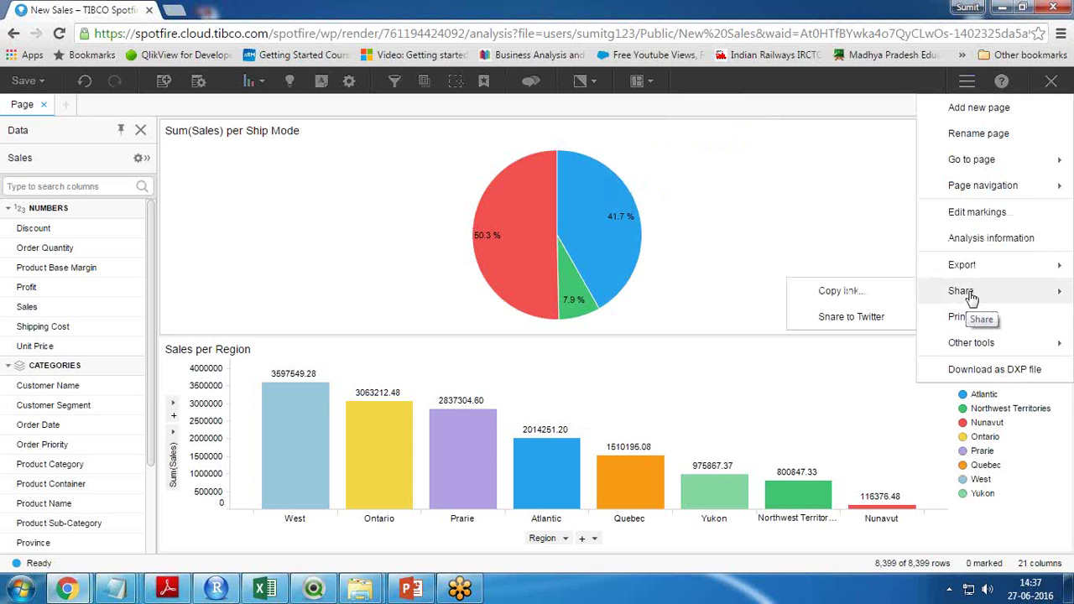
pyautogui.click(837, 295)
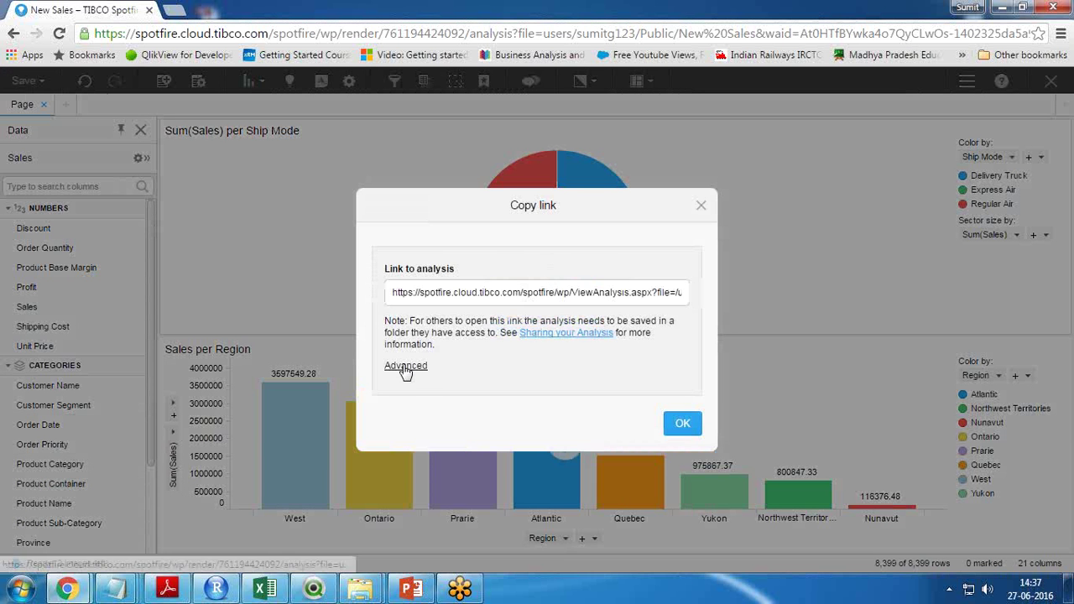
# Show the advanced options and copy the HTML embed code.
pyautogui.click(403, 366)
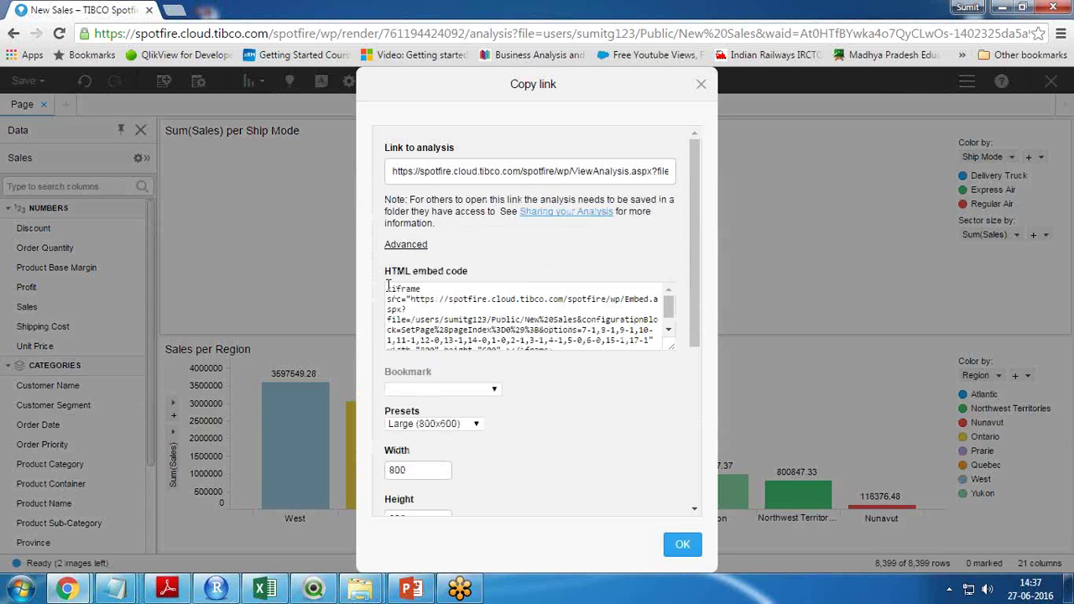
pyautogui.moveTo(388, 288)
pyautogui.mouseDown()
pyautogui.moveTo(417, 342)
pyautogui.moveTo(654, 347)
pyautogui.mouseUp()
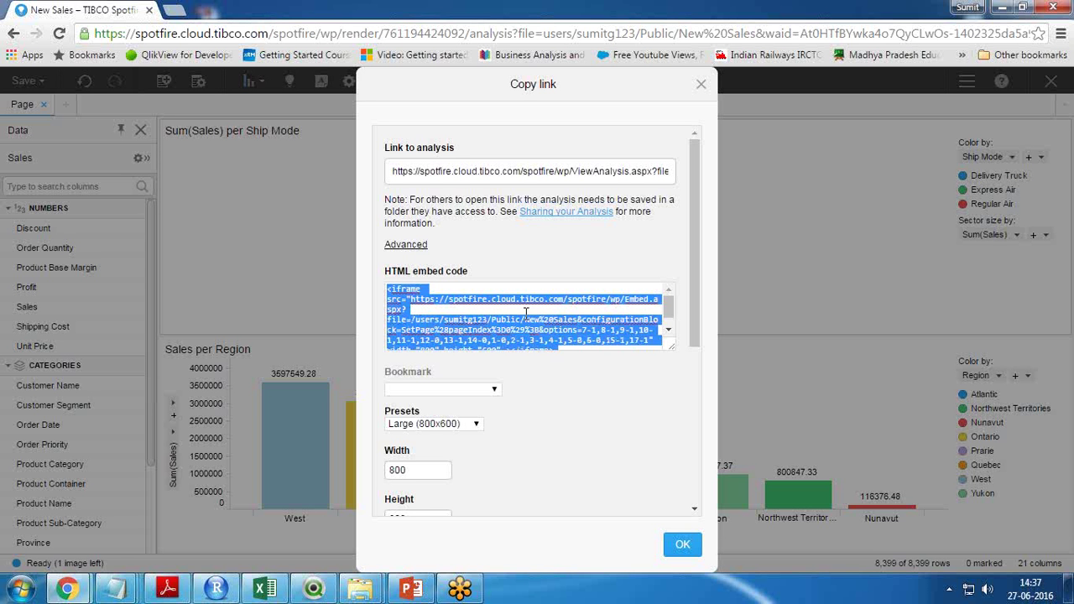
pyautogui.rightClick(524, 316)
pyautogui.click(493, 270)
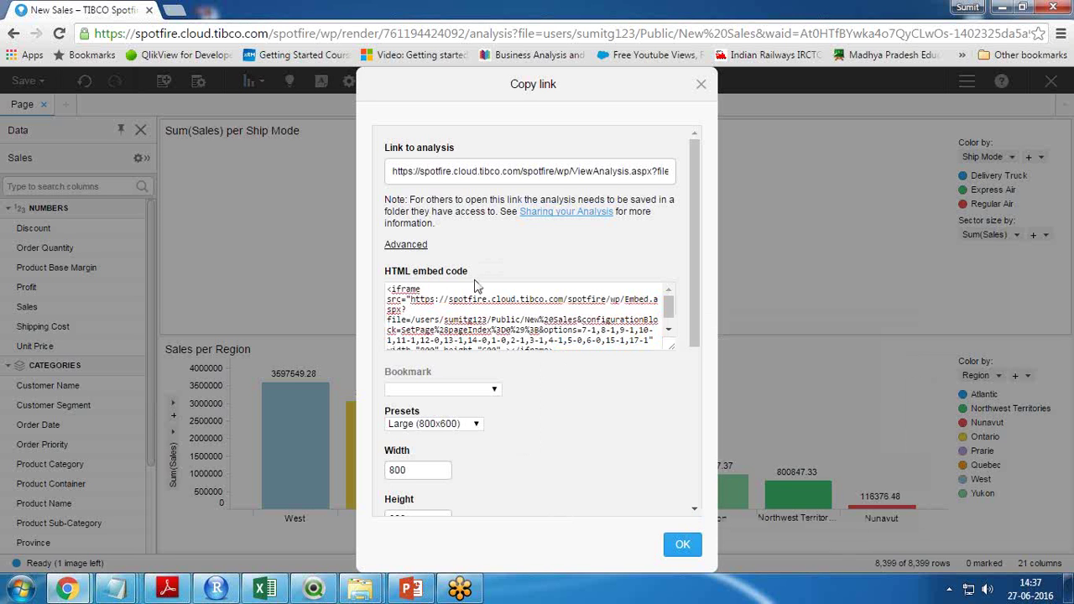
pyautogui.moveTo(472, 272); pyautogui.dragTo(386, 276)
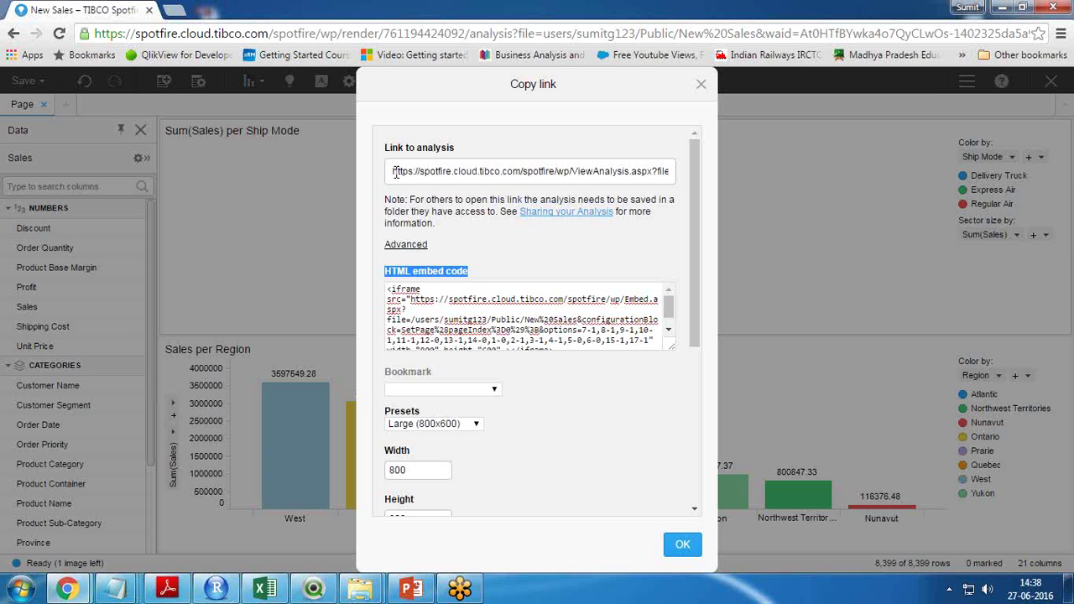
pyautogui.moveTo(394, 171); pyautogui.dragTo(676, 167)
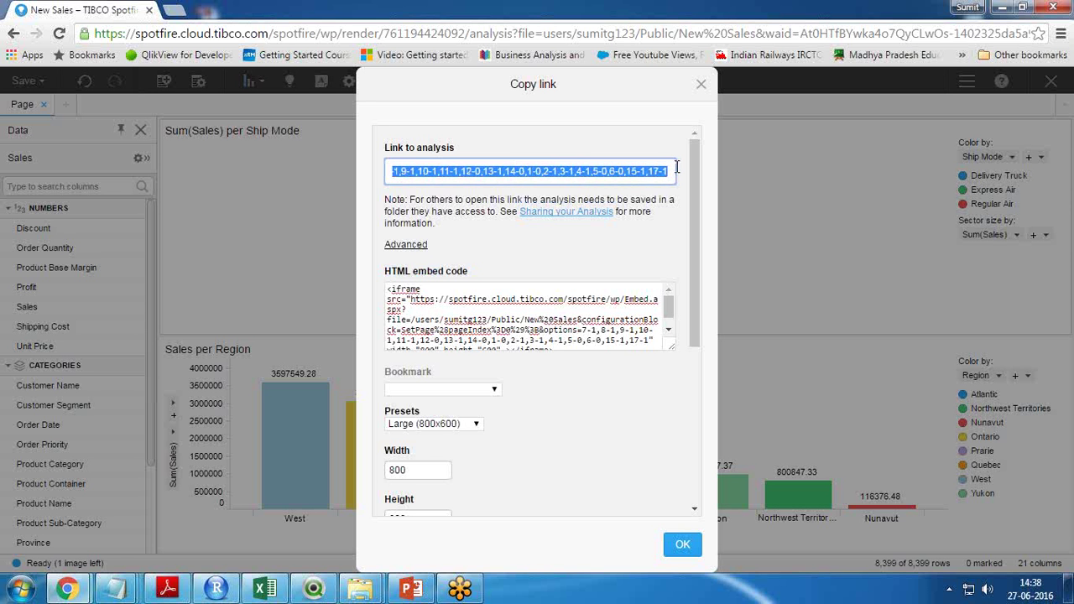
pyautogui.rightClick(448, 331)
pyautogui.click(400, 319)
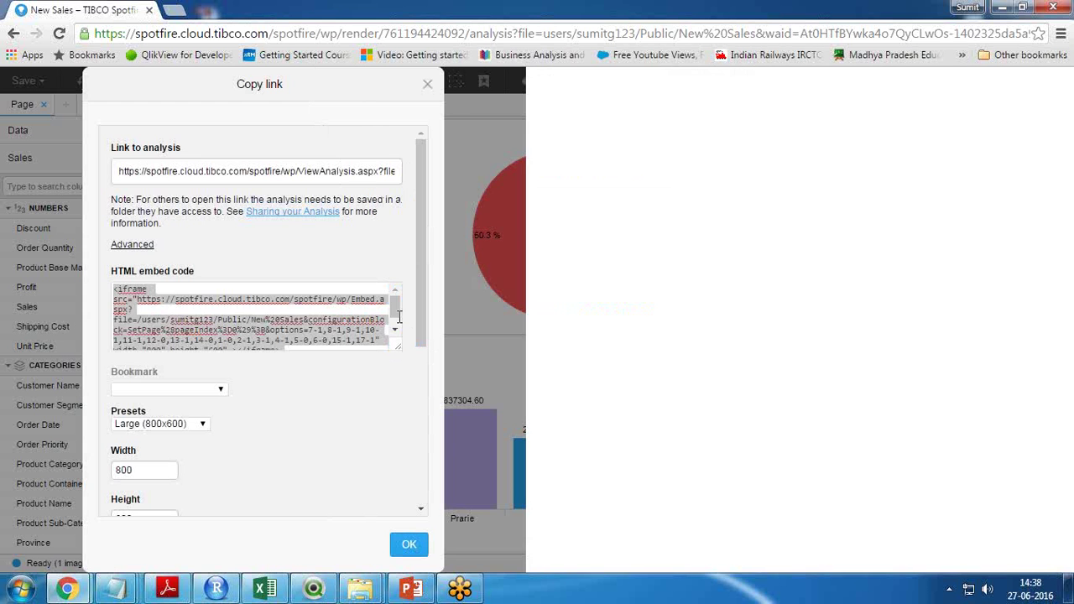
pyautogui.press('F11')
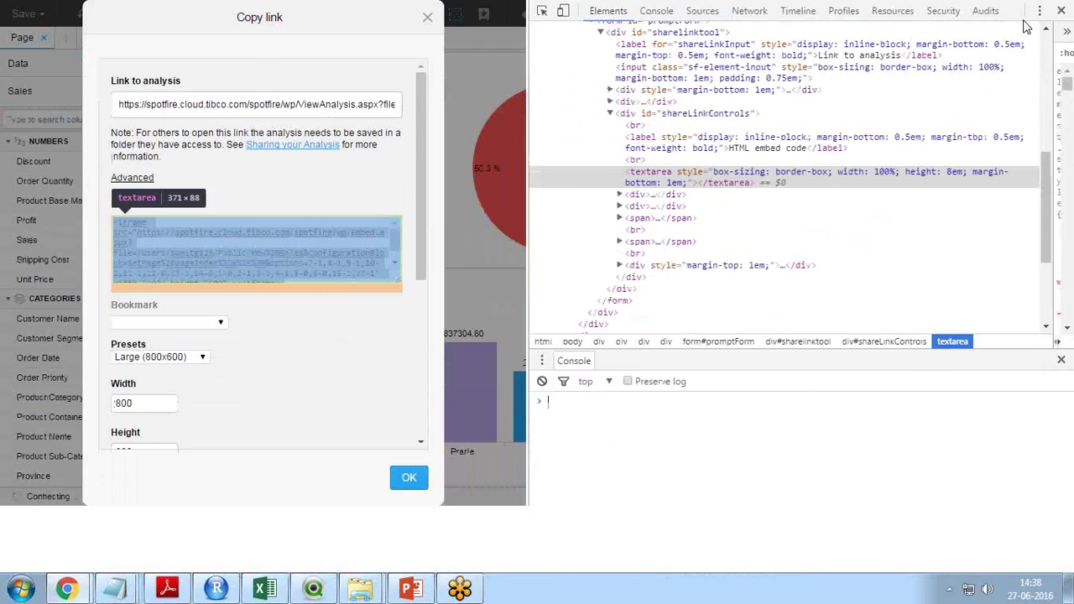
pyautogui.press('F11')
pyautogui.press('F12')
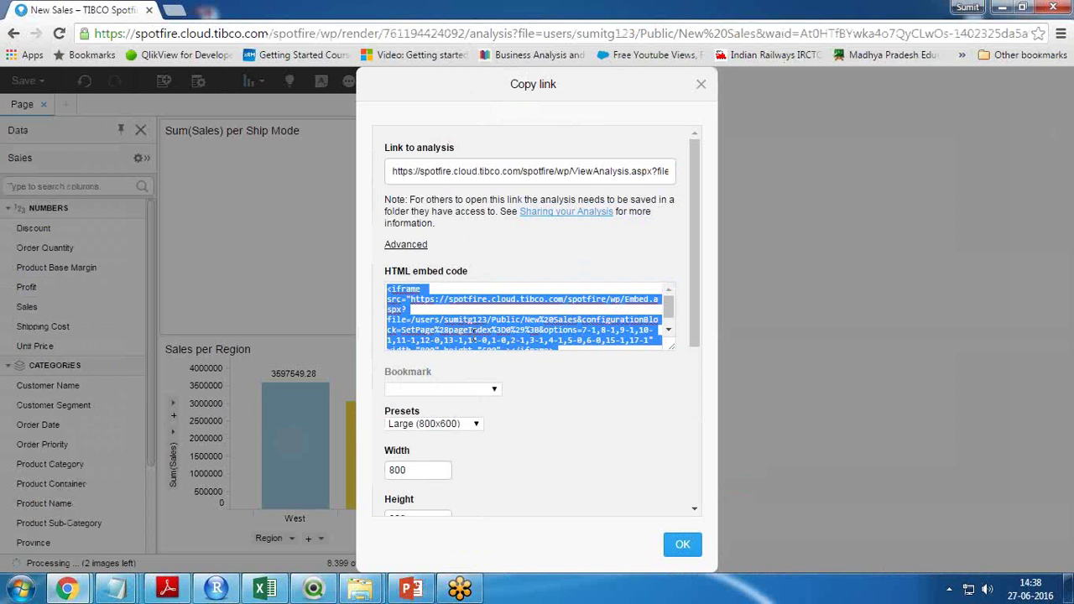
pyautogui.rightClick(467, 335)
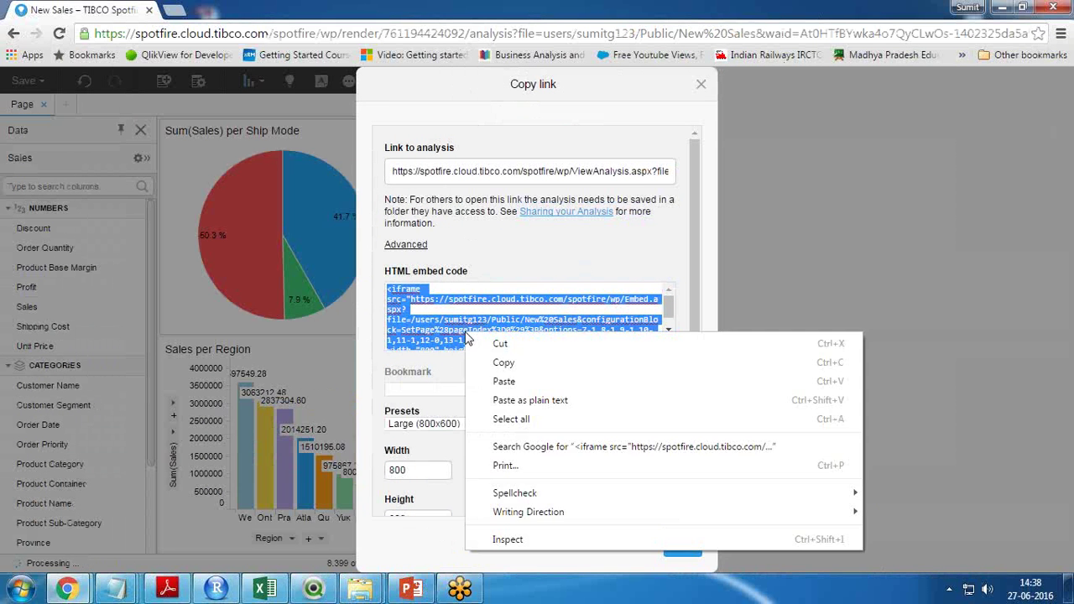
pyautogui.rightClick(463, 319)
pyautogui.click(508, 362)
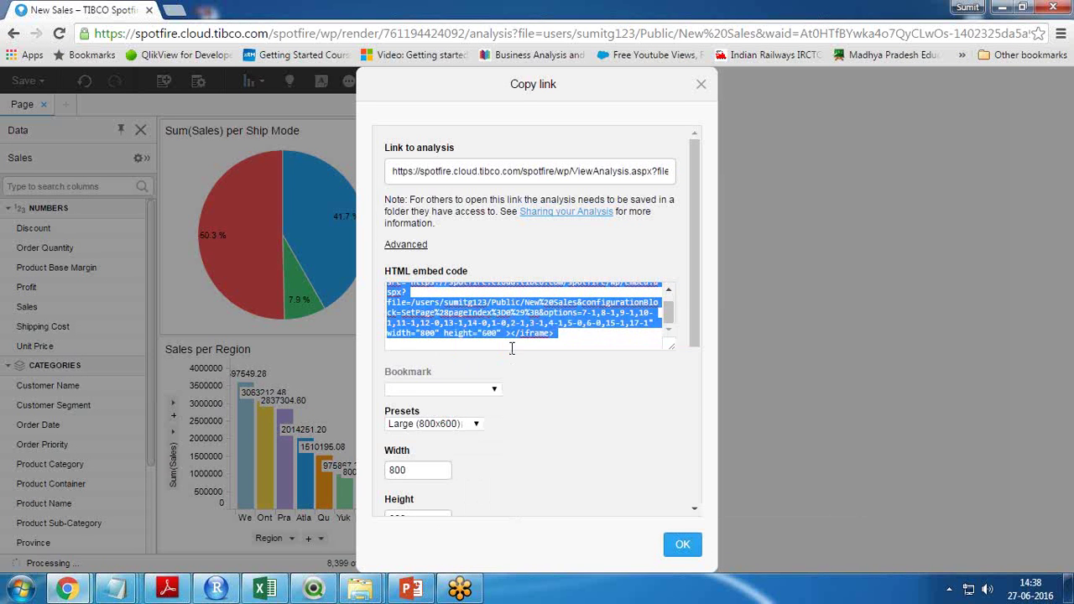
pyautogui.moveTo(698, 272); pyautogui.dragTo(689, 355)
# Set the embed width to 1000, keeping the Custom size preset.
pyautogui.moveTo(423, 320); pyautogui.dragTo(338, 321)
pyautogui.write('10')
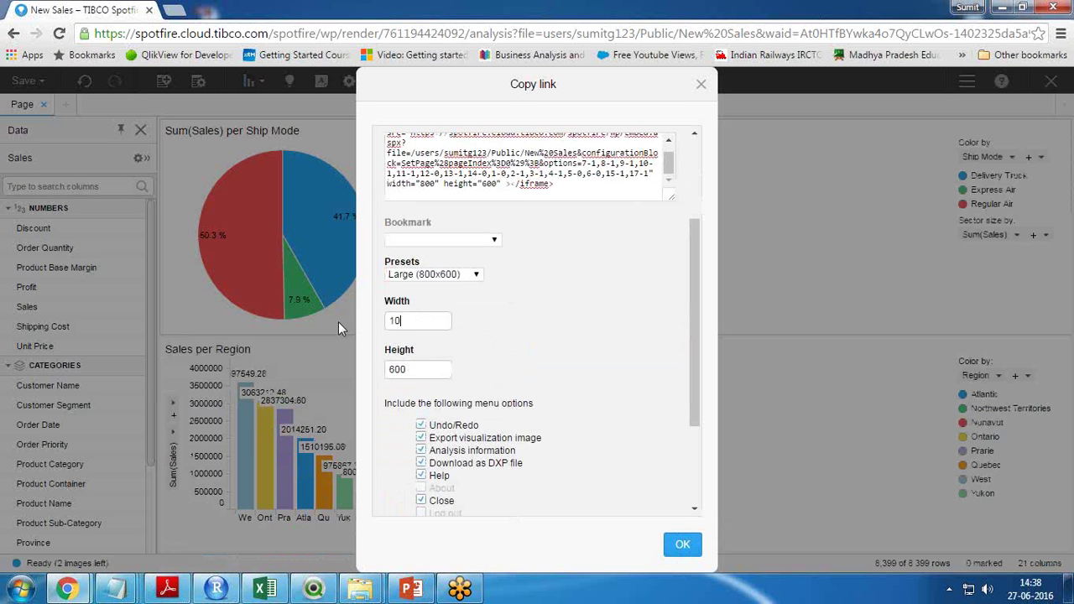
pyautogui.write('00')
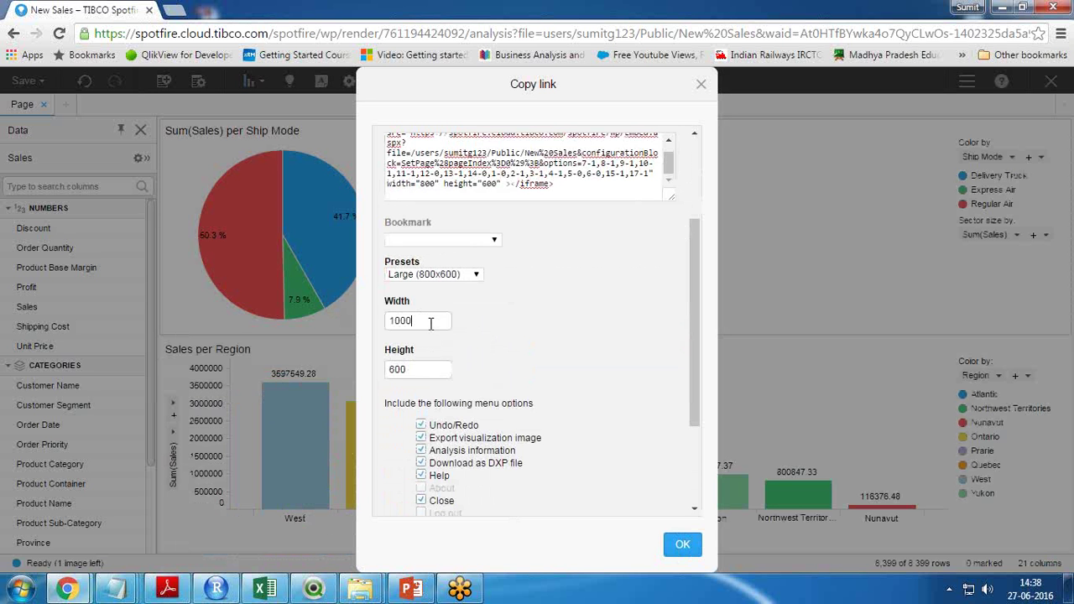
pyautogui.click(499, 308)
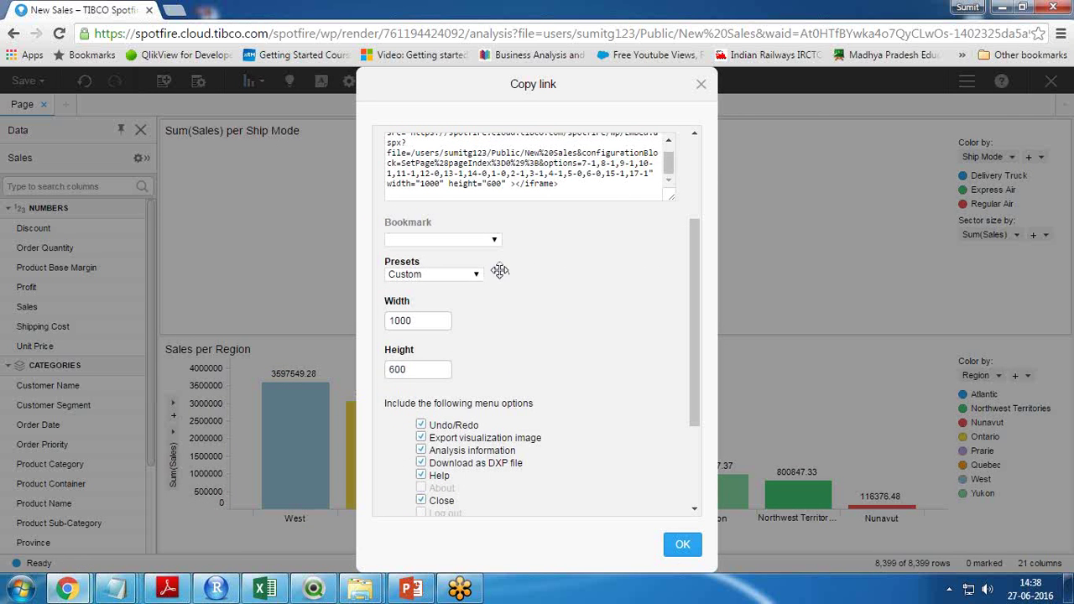
pyautogui.moveTo(533, 121)
pyautogui.mouseDown()
pyautogui.moveTo(269, 121)
pyautogui.moveTo(503, 121)
pyautogui.mouseUp()
pyautogui.click(426, 275)
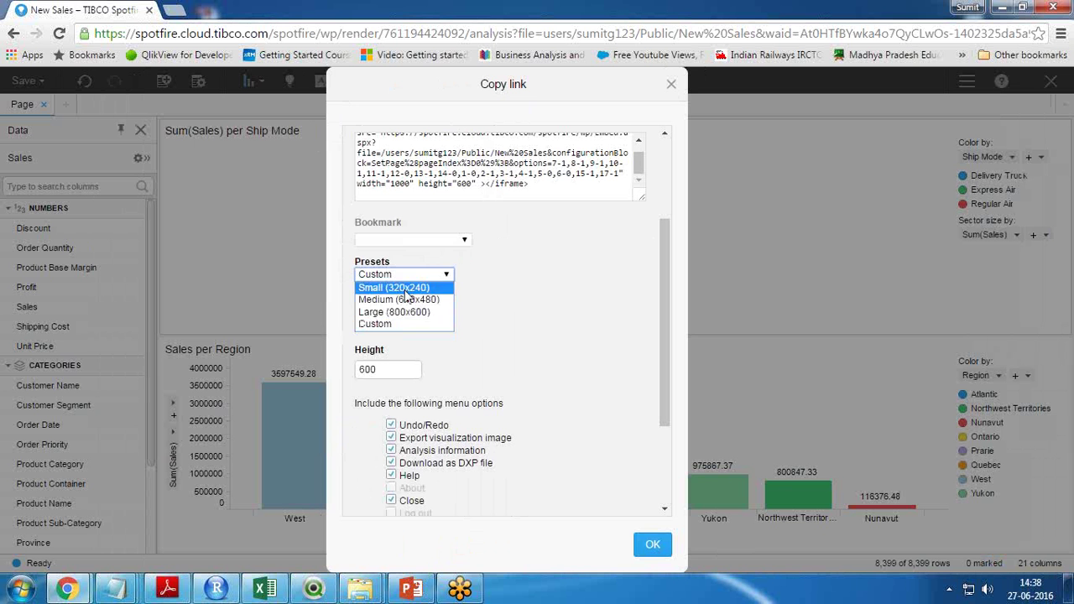
pyautogui.click(612, 317)
pyautogui.scroll(-2, 593, 445)
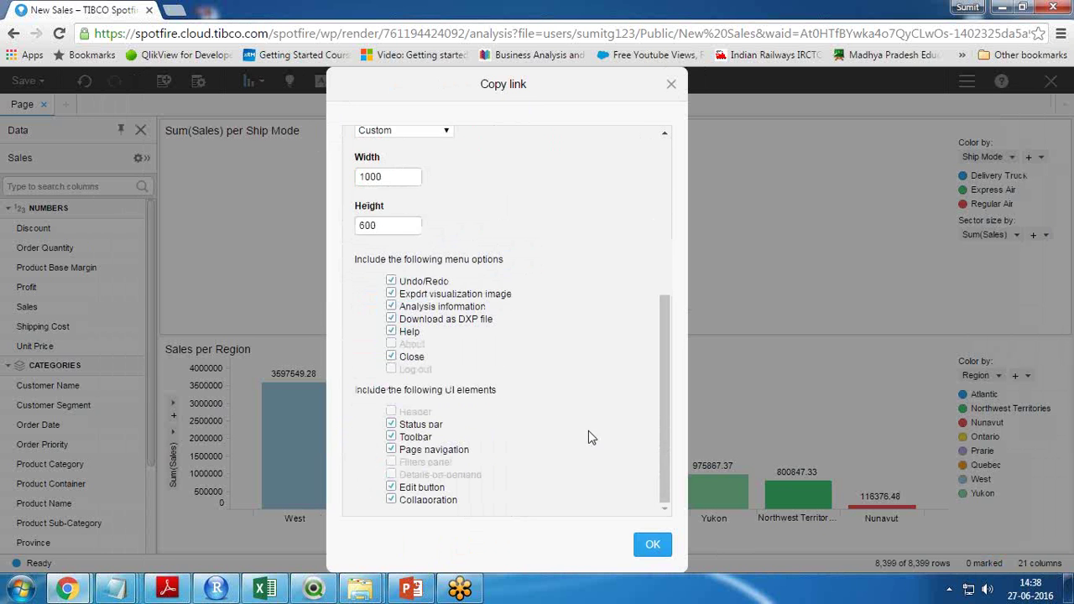
pyautogui.scroll(3, 540, 378)
pyautogui.scroll(-3, 539, 379)
# Turn off DXP download, page navigation, Edit button, toolbar, collaboration and Undo/Redo, then confirm.
pyautogui.click(392, 319)
pyautogui.click(390, 451)
pyautogui.click(391, 487)
pyautogui.click(391, 437)
pyautogui.click(392, 437)
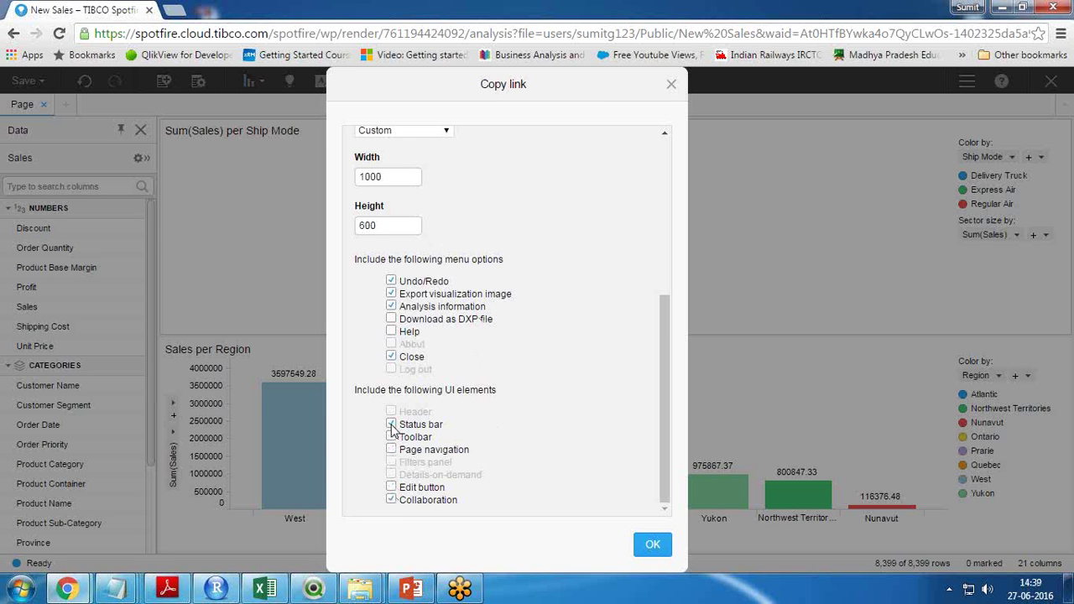
pyautogui.click(391, 500)
pyautogui.click(391, 281)
pyautogui.click(653, 546)
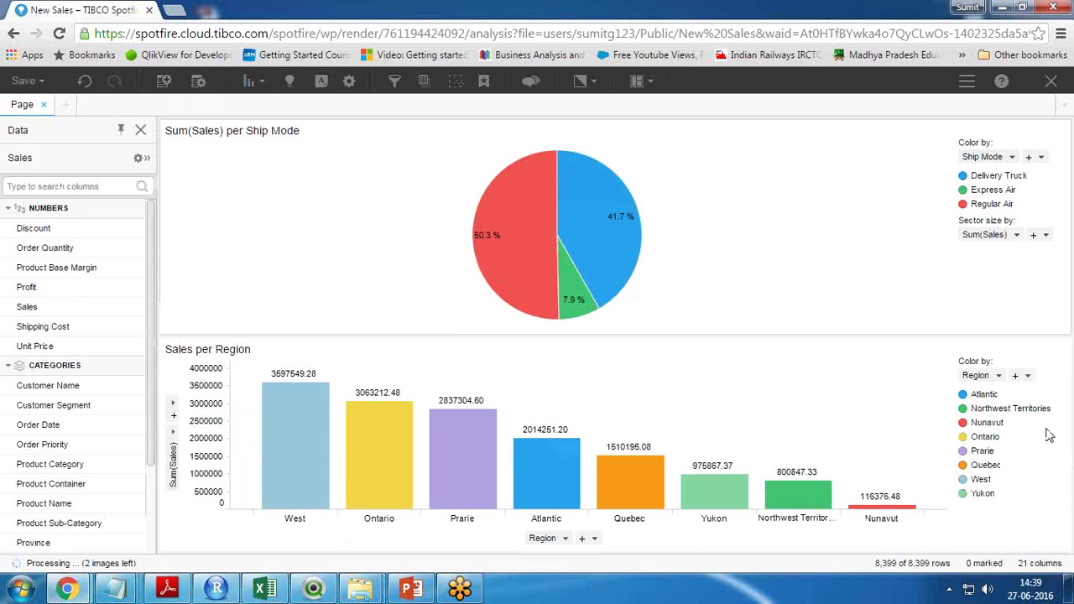
pyautogui.rightClick(120, 594)
# Paste the embed code into a new Notepad window, leaving a blank line above it.
pyautogui.click(115, 508)
pyautogui.hotkey('ctrl', 'v')
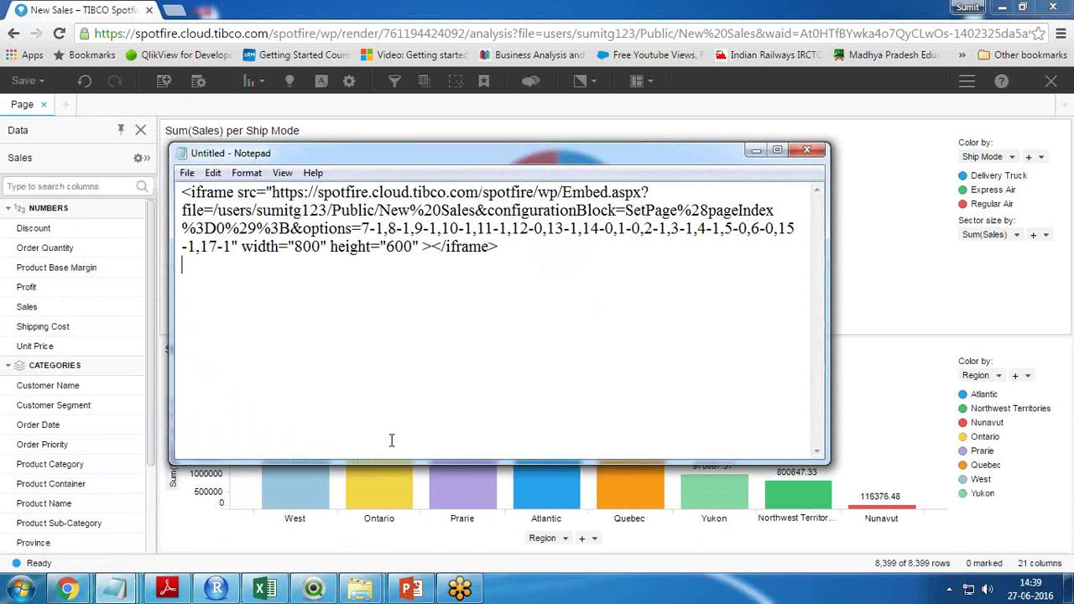
pyautogui.click(509, 249)
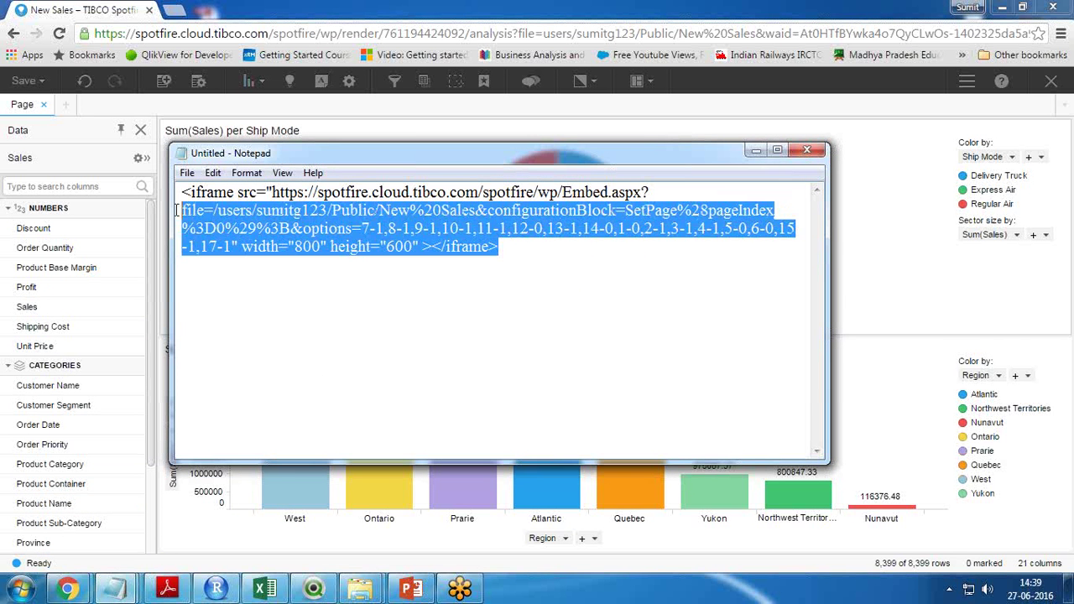
pyautogui.click(176, 209)
pyautogui.press('Up')
pyautogui.press('Return')
# Add the <html> and <head></head> tags above the embed code.
pyautogui.press('Return')
pyautogui.press('Return')
pyautogui.press('Up')
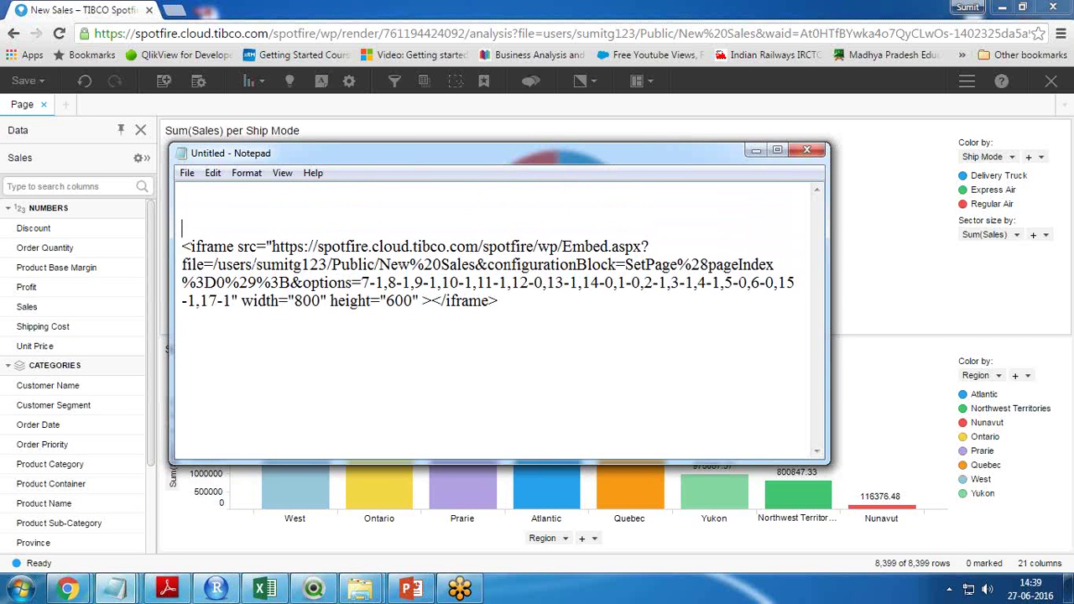
pyautogui.write('<html,')
pyautogui.press('BackSpace')
pyautogui.press('BackSpace')
pyautogui.write('l')
pyautogui.press('Return')
pyautogui.press('BackSpace')
pyautogui.write('>')
pyautogui.press('Return')
pyautogui.write('</')
pyautogui.press('BackSpace')
pyautogui.write('hea')
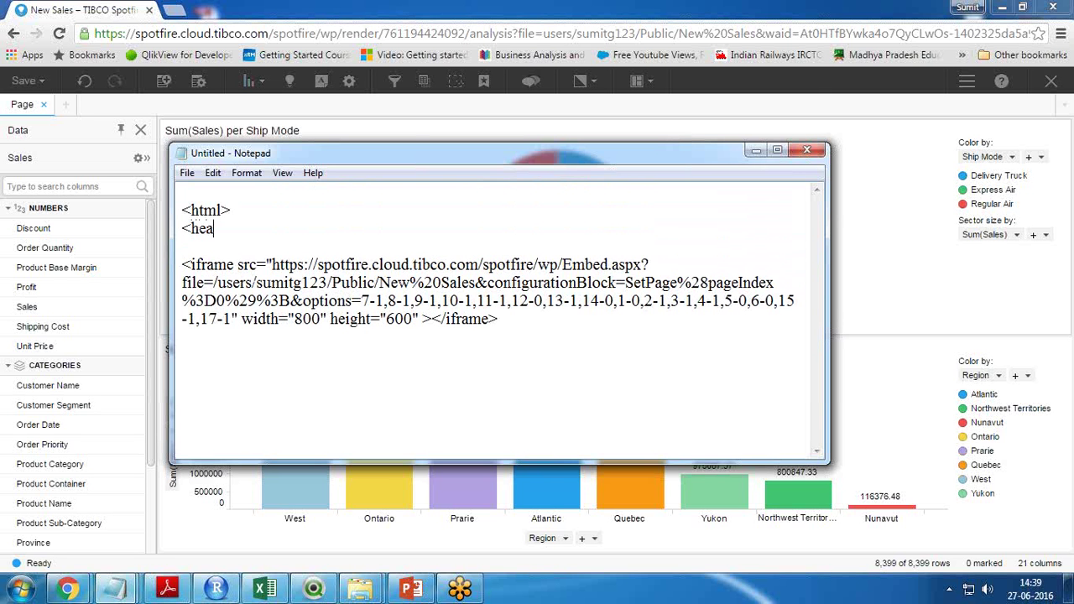
pyautogui.write('d?')
pyautogui.press('BackSpace')
pyautogui.write('><')
pyautogui.write('/head>')
pyautogui.press('Return')
# Add <body> and </body> around the embed code and a closing </html>.
pyautogui.write('<body')
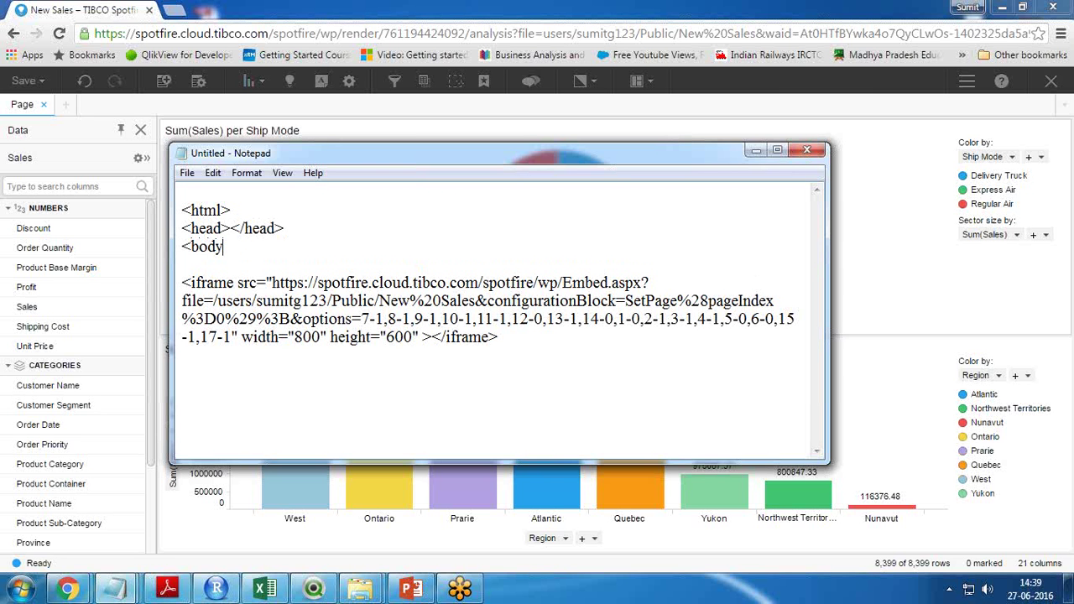
pyautogui.write('?')
pyautogui.press('Return')
pyautogui.press('BackSpace')
pyautogui.press('BackSpace')
pyautogui.write('>')
pyautogui.press('Down')
pyautogui.write('</')
pyautogui.write('bidy?')
pyautogui.press('BackSpace')
pyautogui.press('BackSpace')
pyautogui.press('BackSpace')
pyautogui.press('BackSpace')
pyautogui.write('ody>')
pyautogui.press('Return')
pyautogui.write('<')
pyautogui.write('/html')
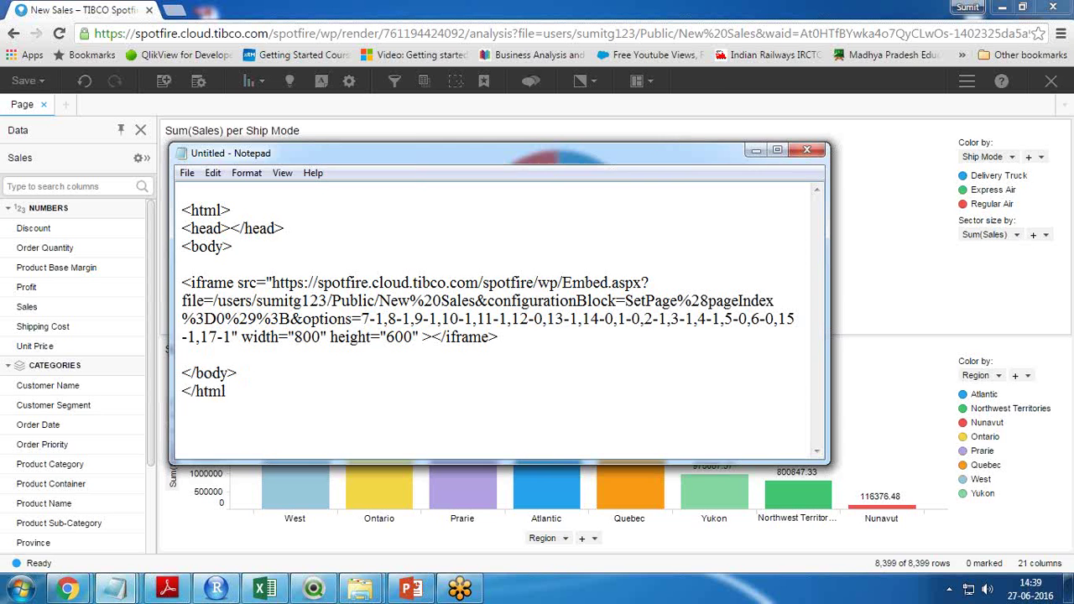
# Save the page to the desktop as abc.html and show the desktop.
pyautogui.hotkey('ctrl', 's')
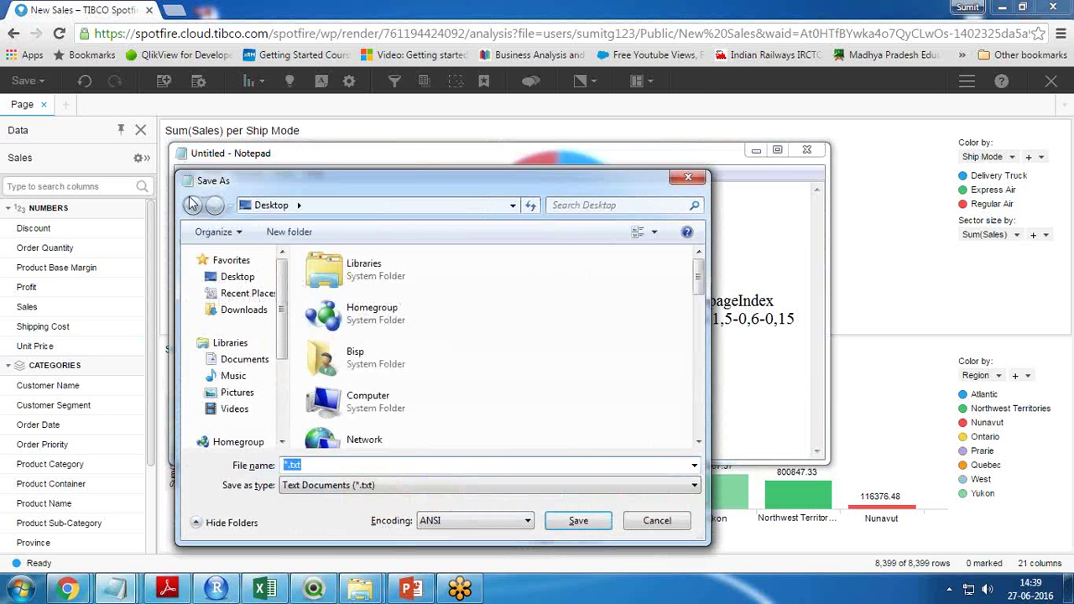
pyautogui.press('BackSpace')
pyautogui.press('Menu')
pyautogui.press('Escape')
pyautogui.write('"')
pyautogui.write('html"')
pyautogui.press('Return')
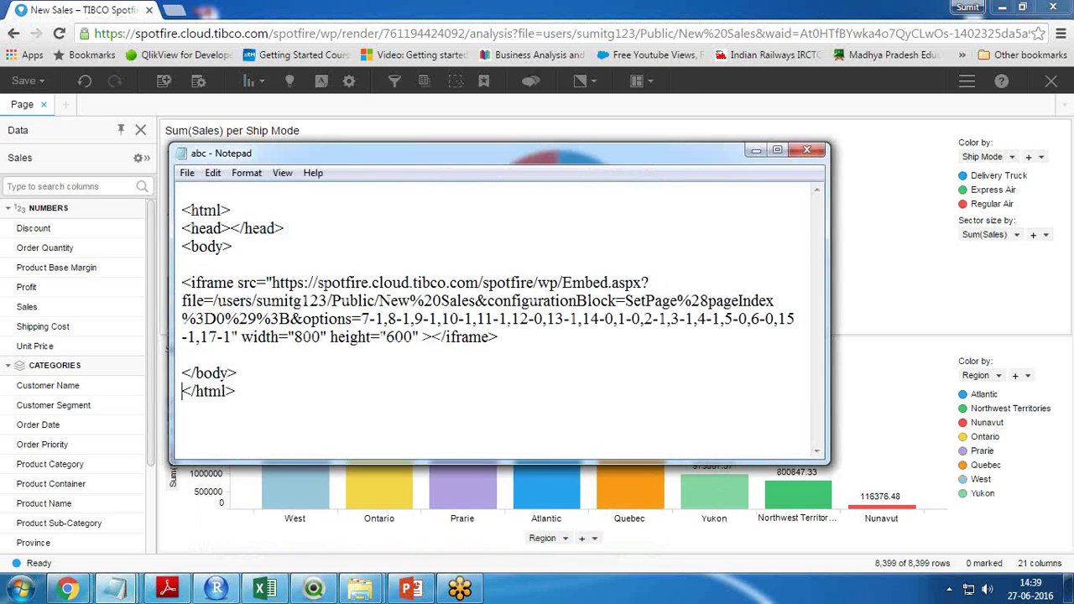
pyautogui.click(1065, 583)
# Open abc.html from the desktop with Google Chrome.
pyautogui.rightClick(206, 527)
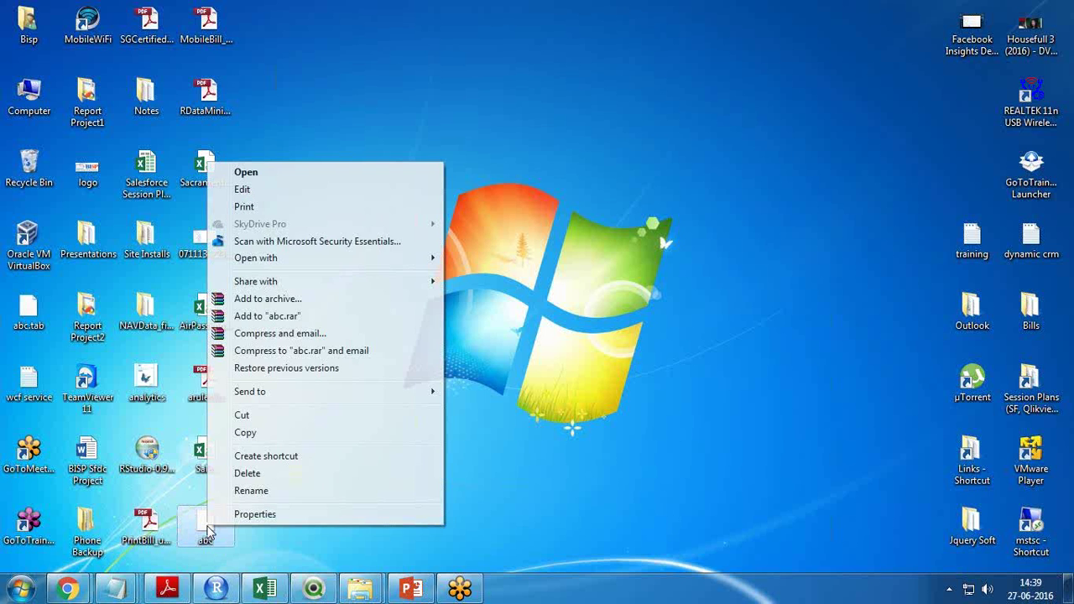
pyautogui.moveTo(255, 258)
pyautogui.click(484, 275)
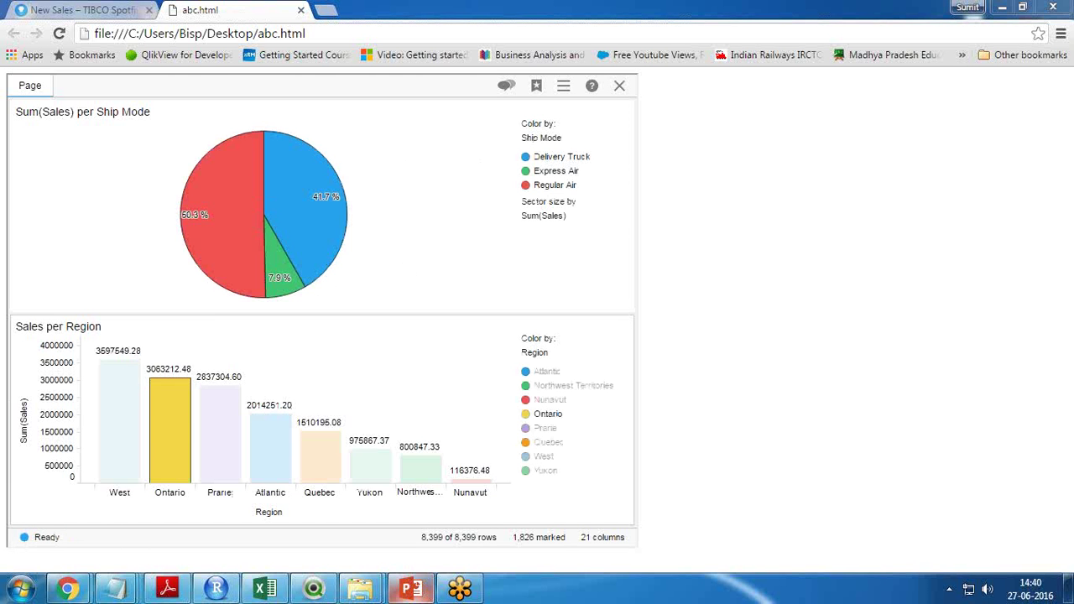
# On abc.html, mark the Regular Air then Delivery Truck slices, clear marking, return to Spotfire.
pyautogui.click(99, 9)
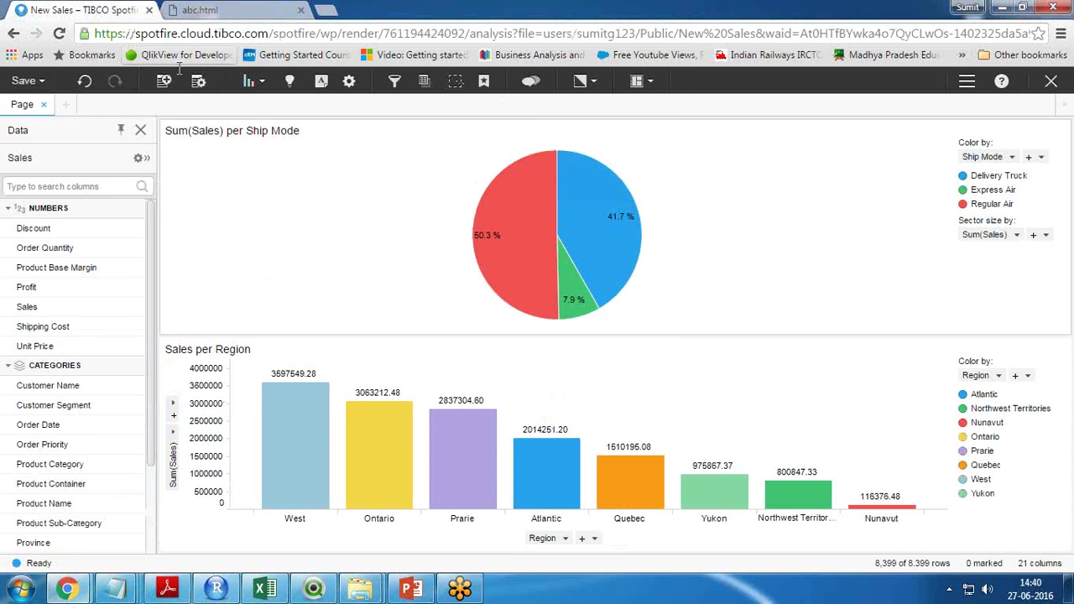
pyautogui.hotkey('ctrl', 'Tab')
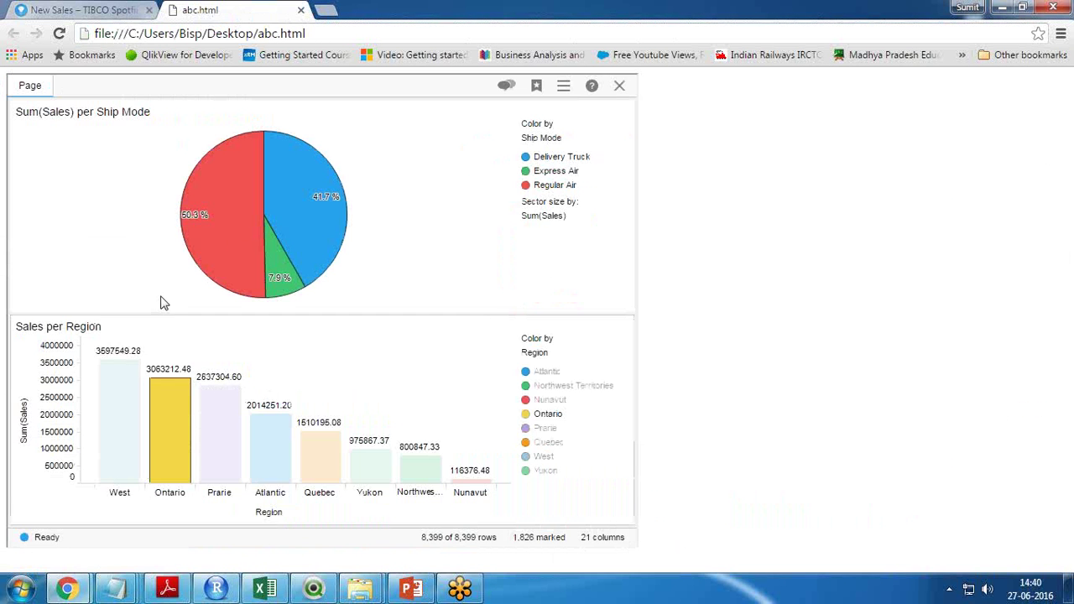
pyautogui.click(308, 210)
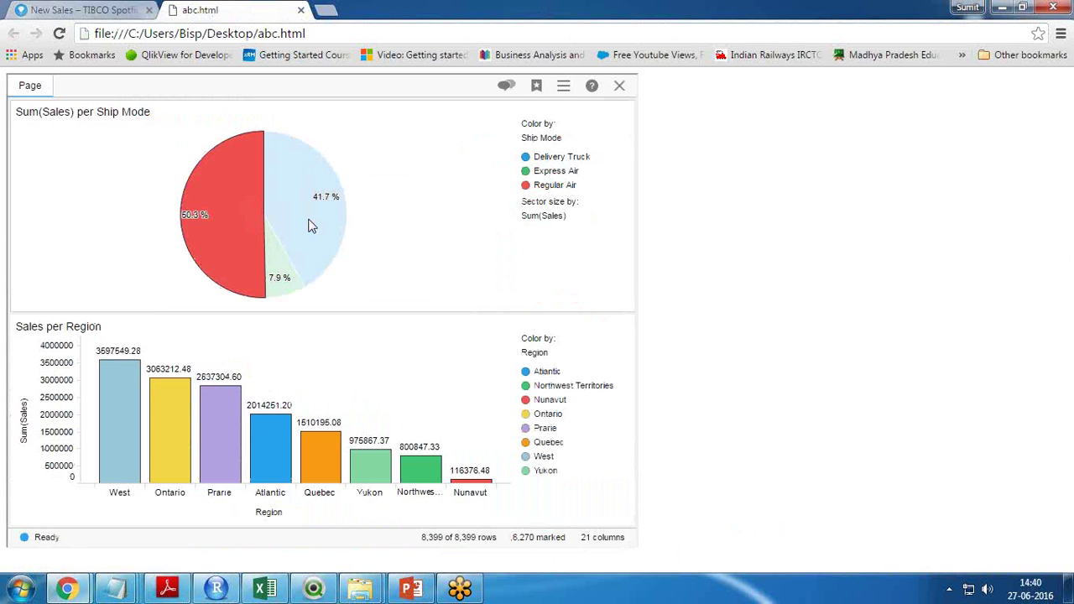
pyautogui.click(547, 160)
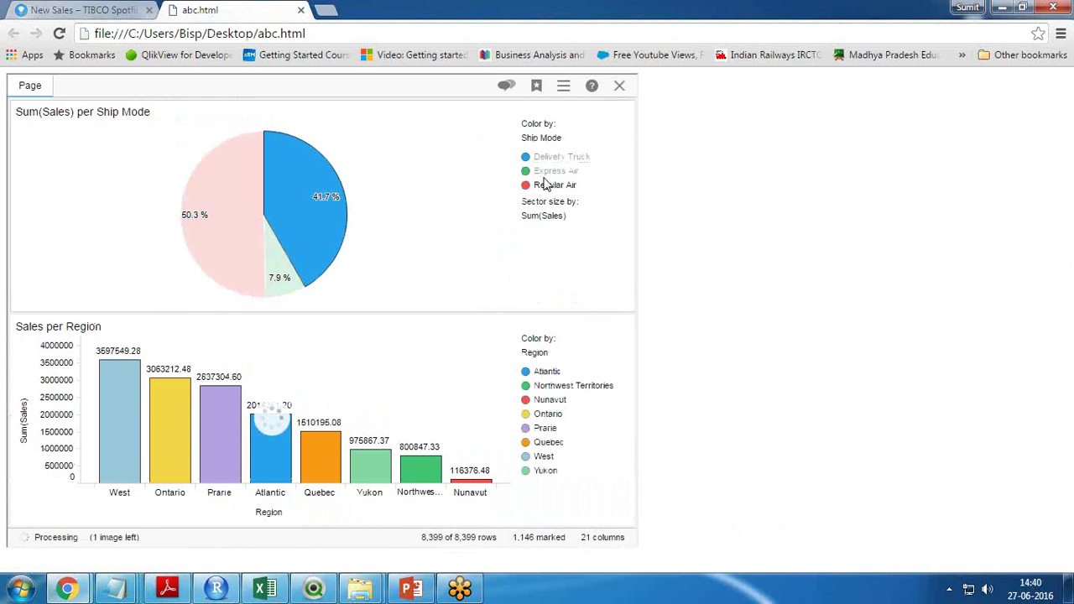
pyautogui.click(369, 160)
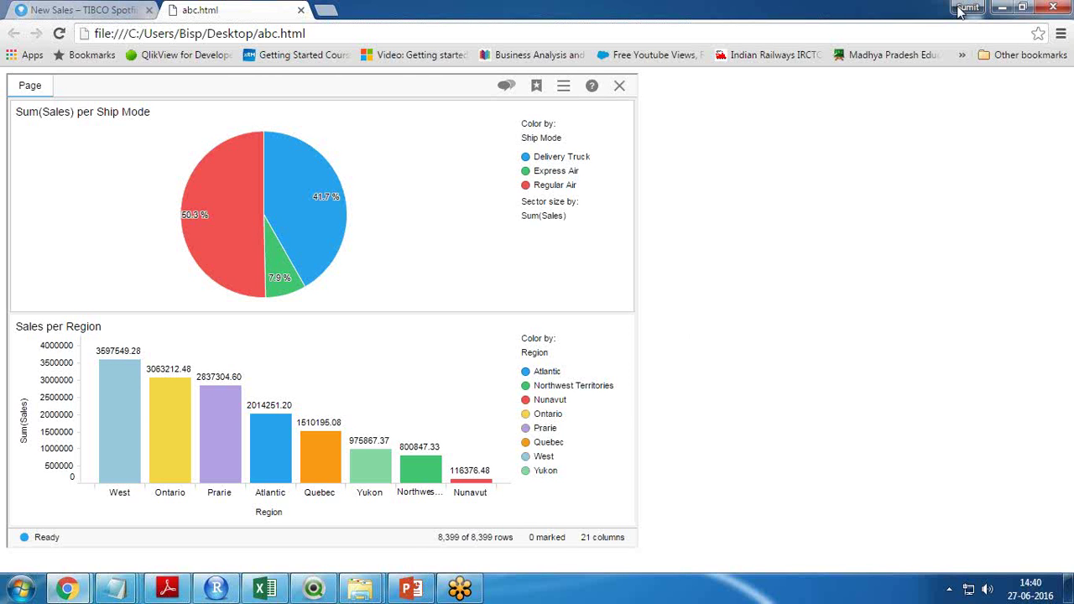
pyautogui.hotkey('ctrl', 'Tab')
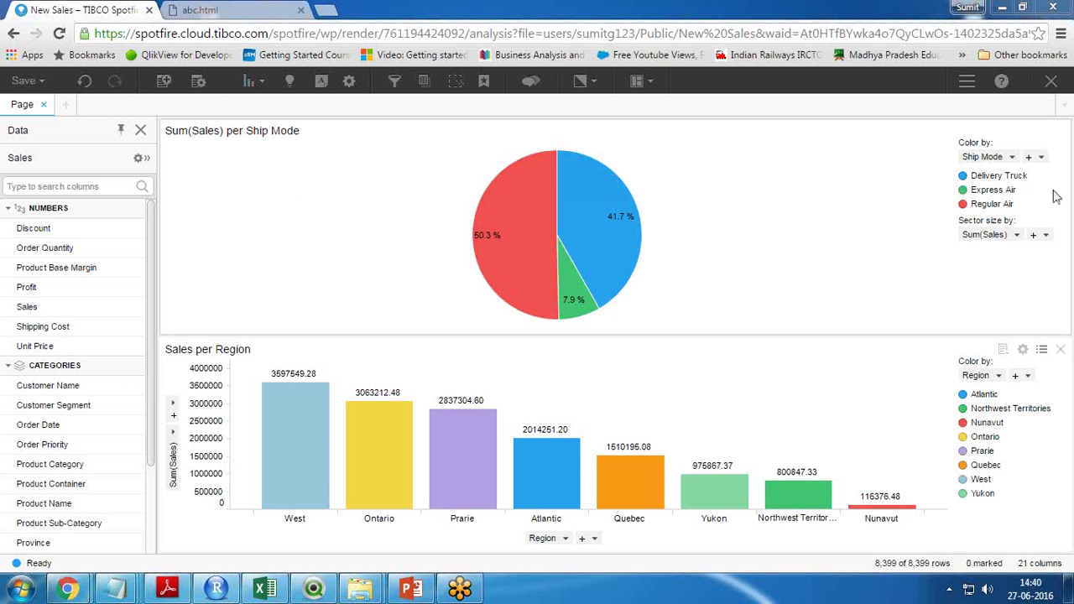
# Toggle the Region legend, check Properties, then open the Sales per Region chart's more options.
pyautogui.click(1040, 351)
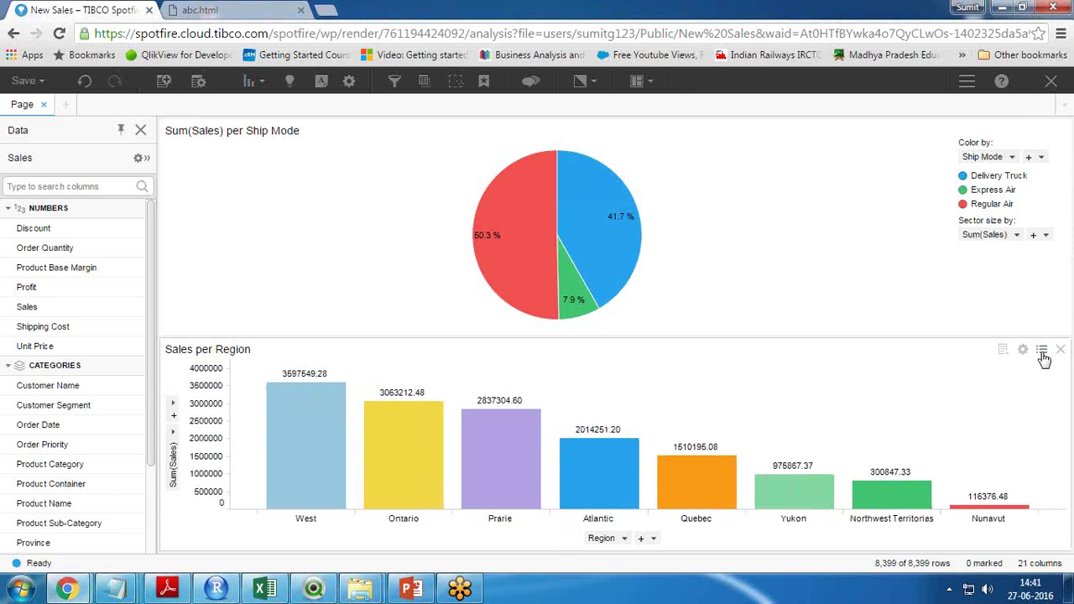
pyautogui.click(1041, 353)
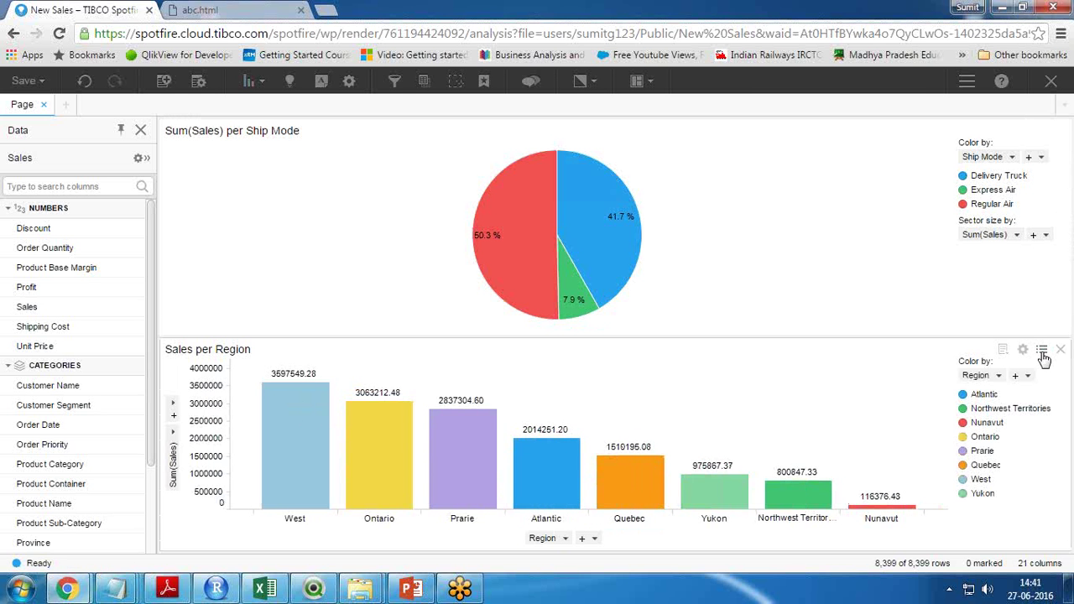
pyautogui.click(1041, 352)
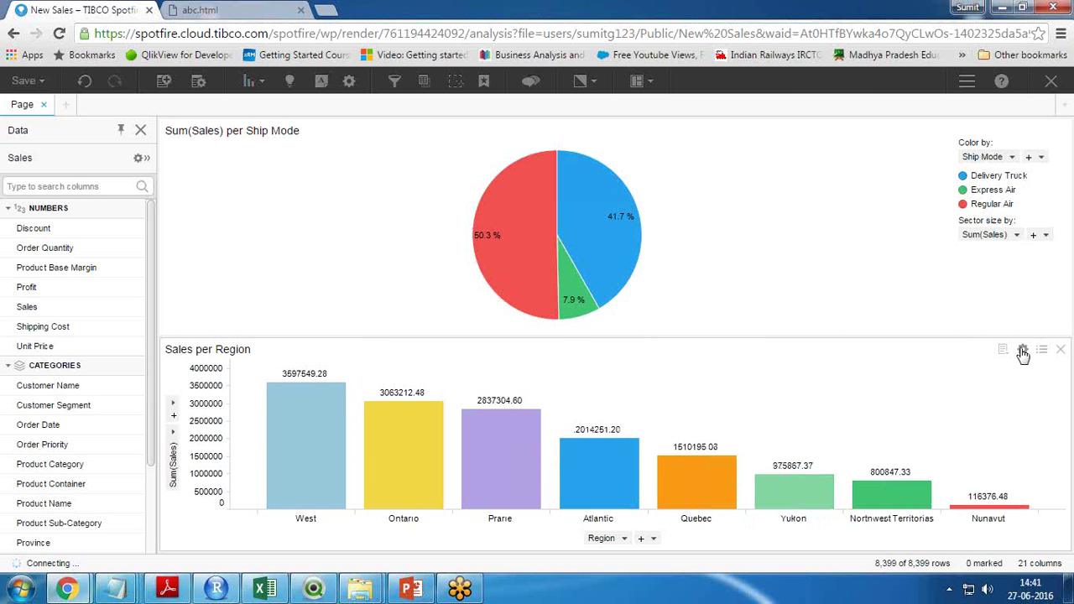
pyautogui.click(1023, 353)
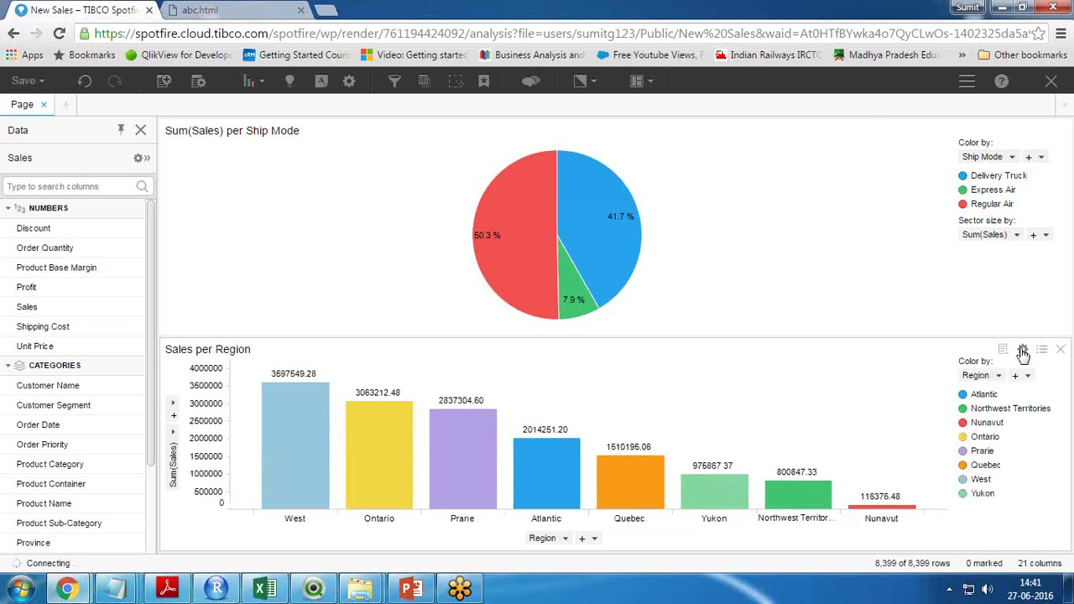
pyautogui.click(1023, 353)
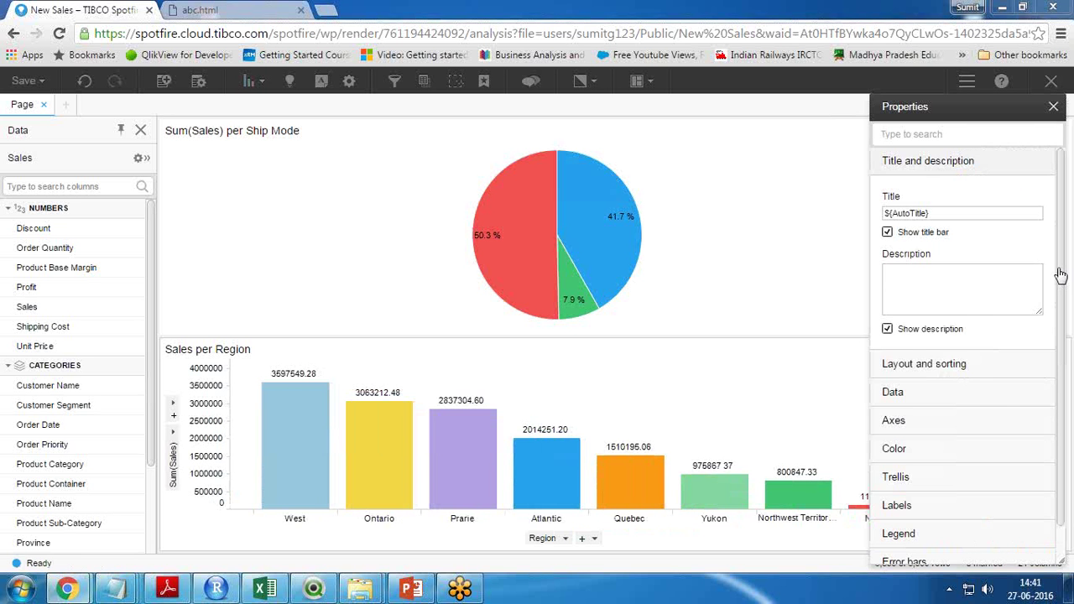
pyautogui.click(1053, 106)
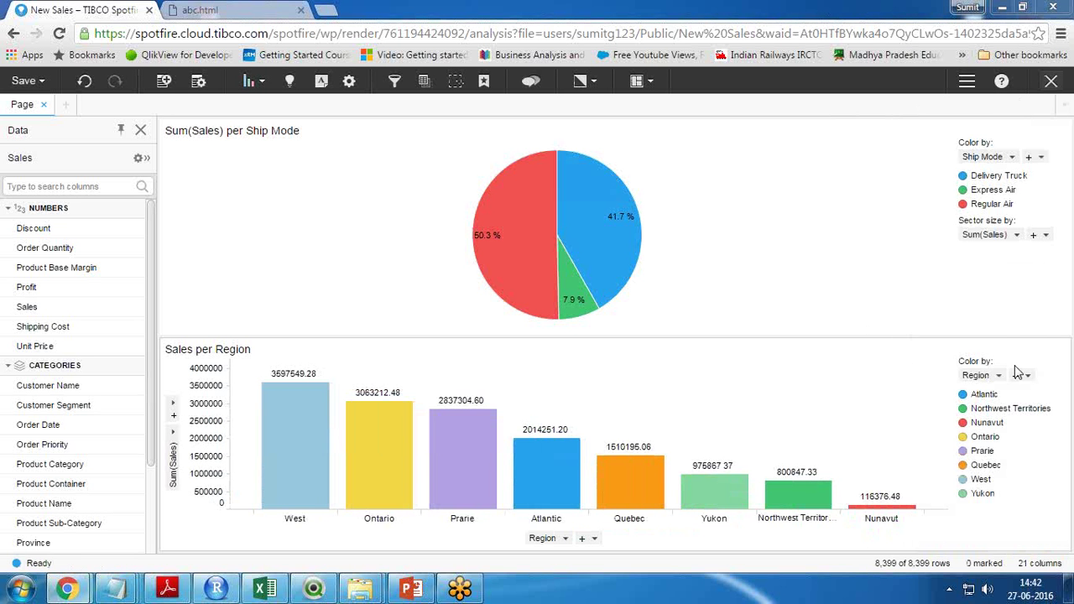
pyautogui.moveTo(1003, 349)
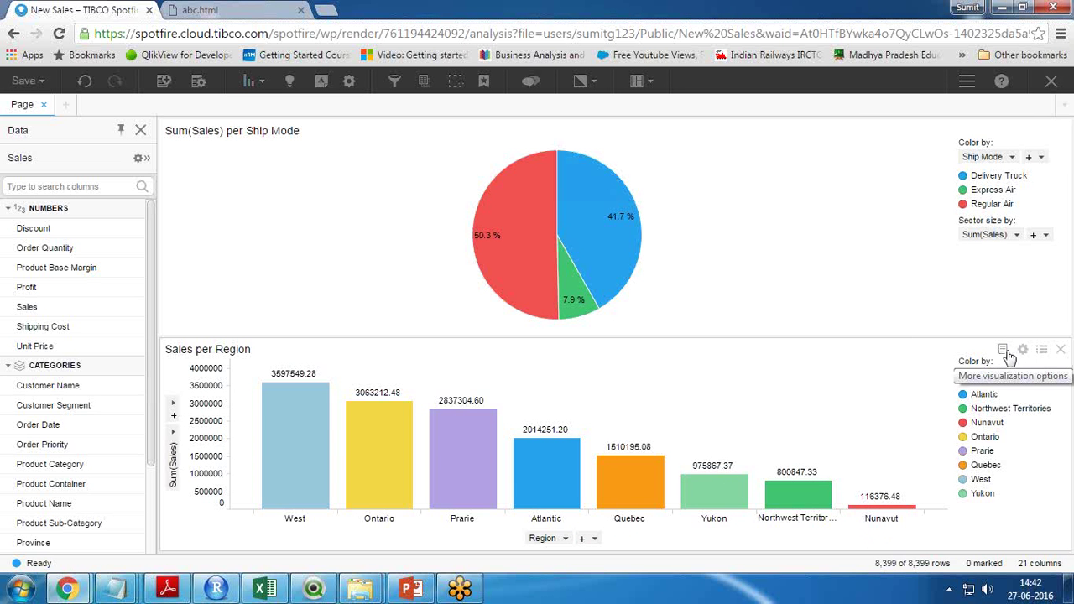
pyautogui.click(1009, 357)
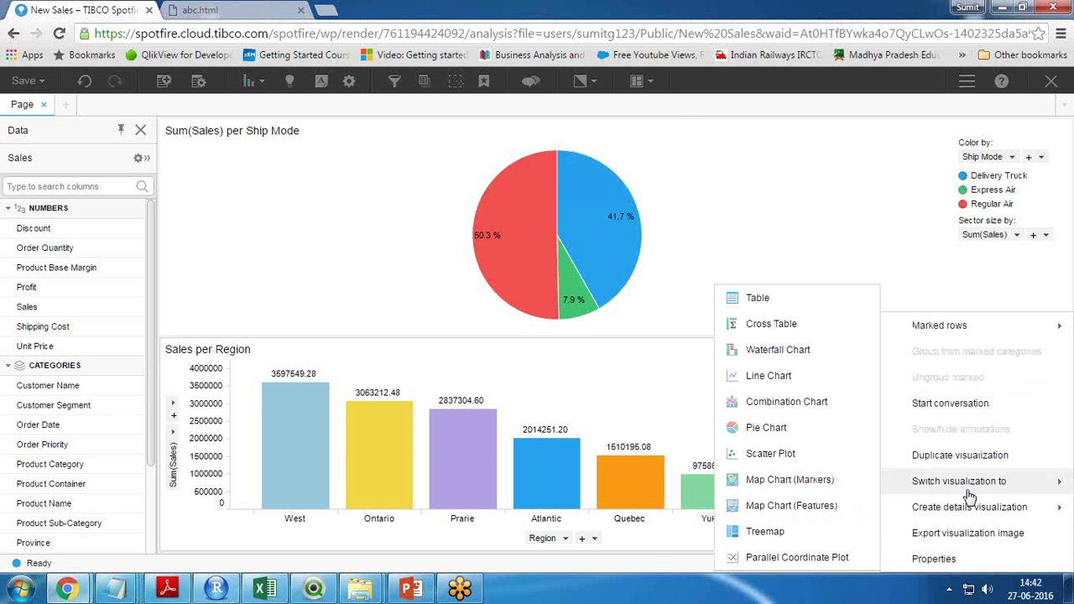
# Export the Sales per Region chart image and paste its address below </html> in abc.
pyautogui.click(956, 536)
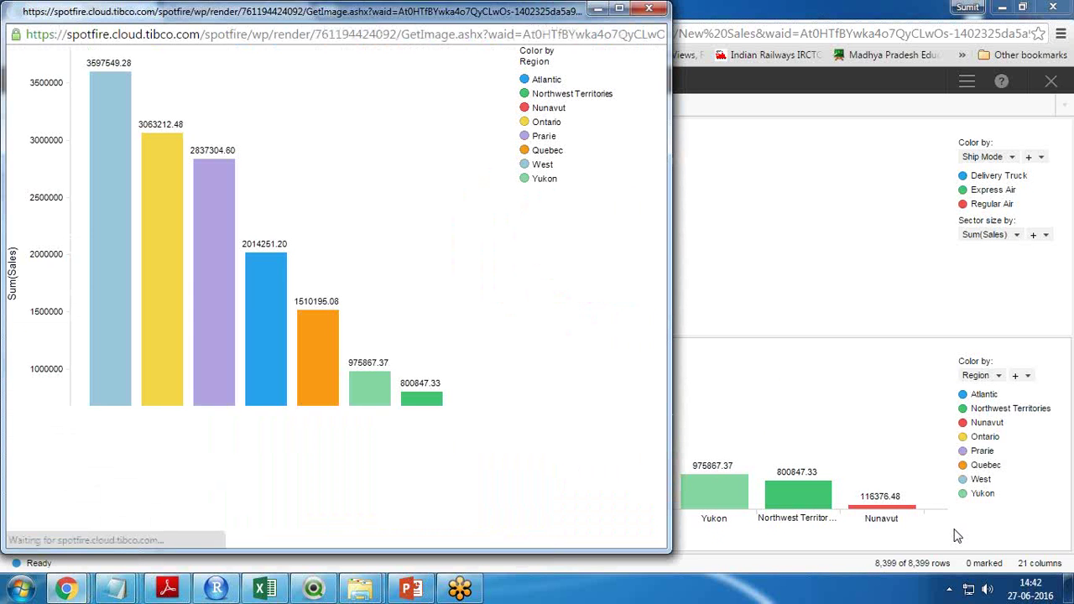
pyautogui.rightClick(339, 262)
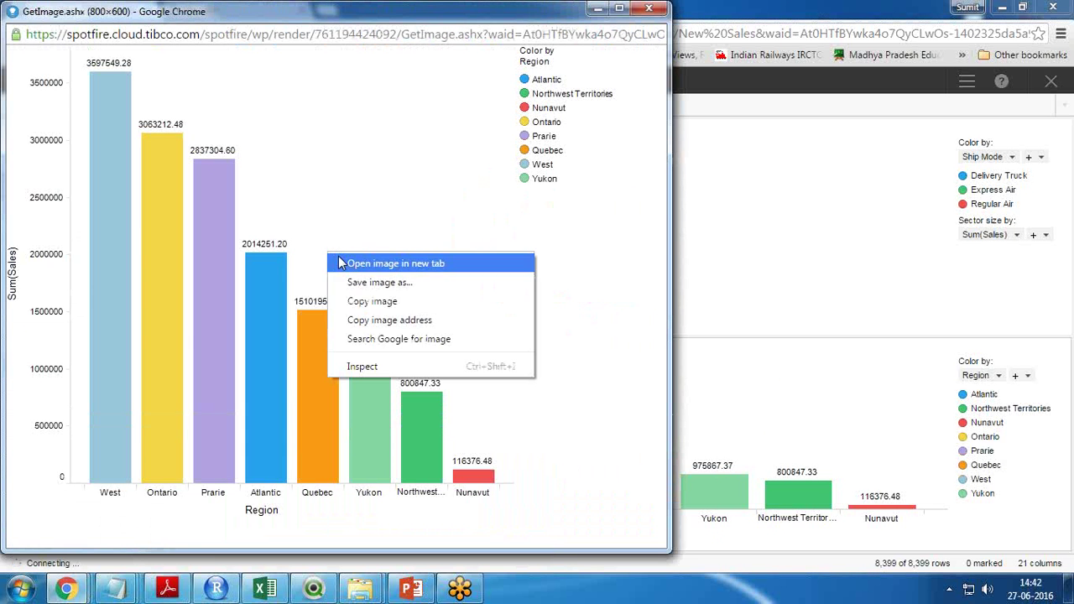
pyautogui.click(393, 324)
pyautogui.moveTo(114, 588)
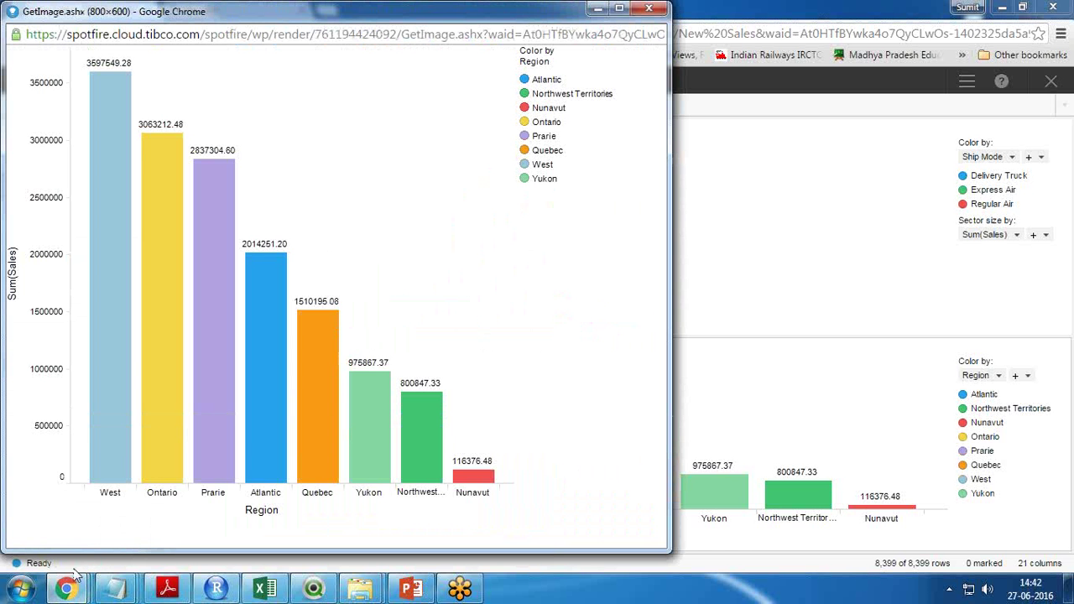
pyautogui.click(568, 526)
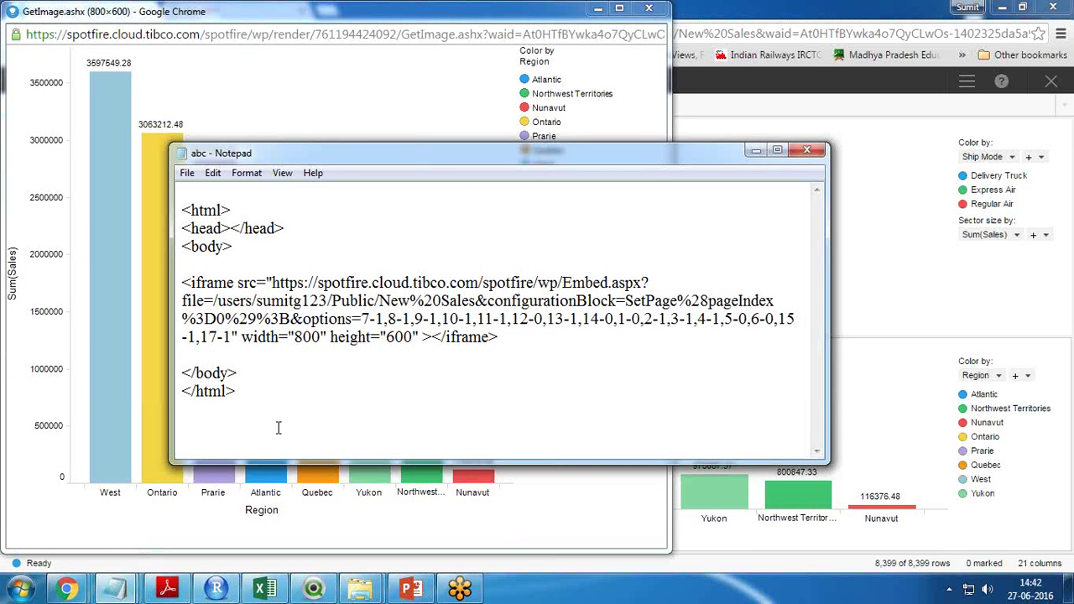
pyautogui.click(774, 157)
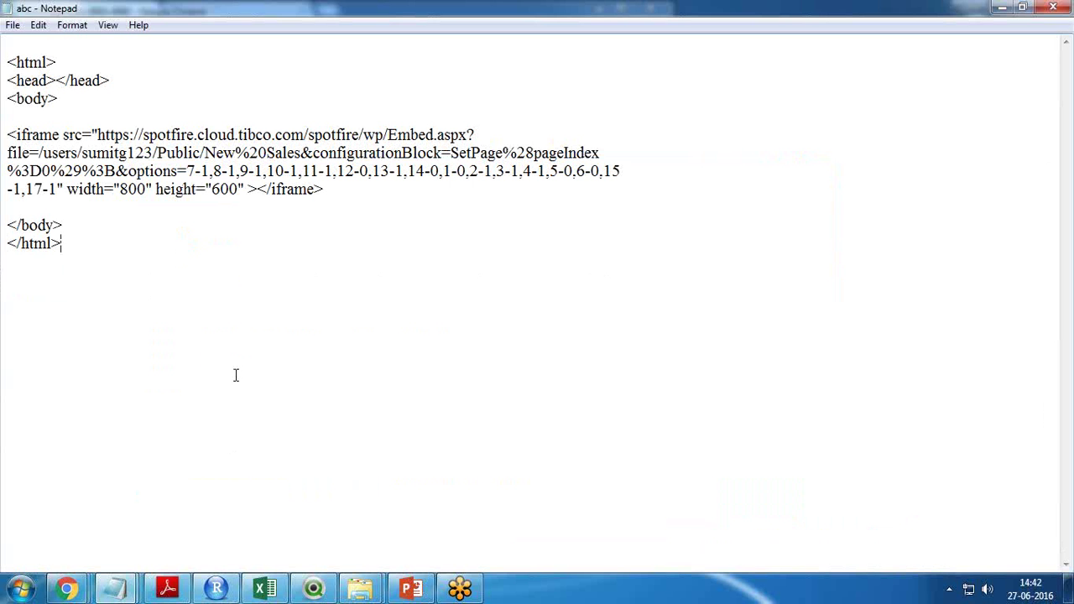
pyautogui.hotkey('ctrl', 'v')
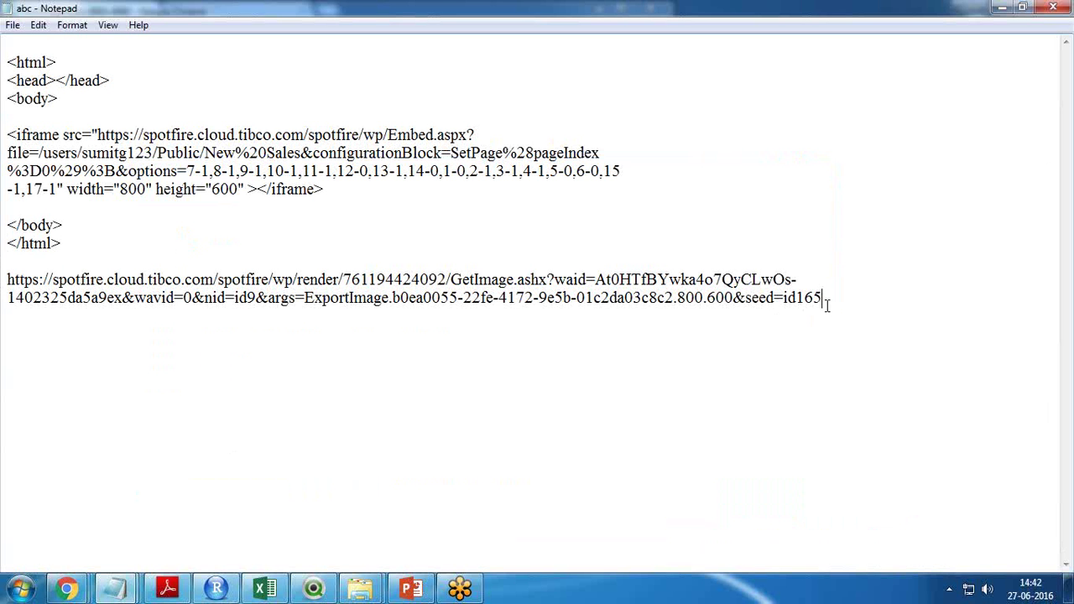
pyautogui.moveTo(823, 298)
pyautogui.mouseDown()
pyautogui.moveTo(160, 298)
pyautogui.moveTo(5, 281)
pyautogui.mouseUp()
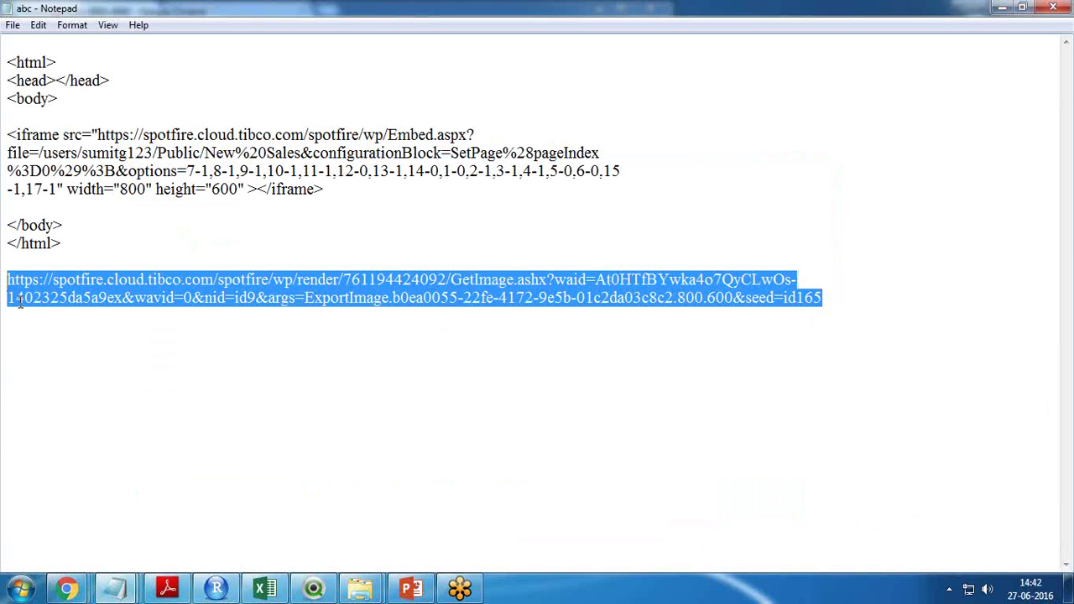
pyautogui.click(1002, 9)
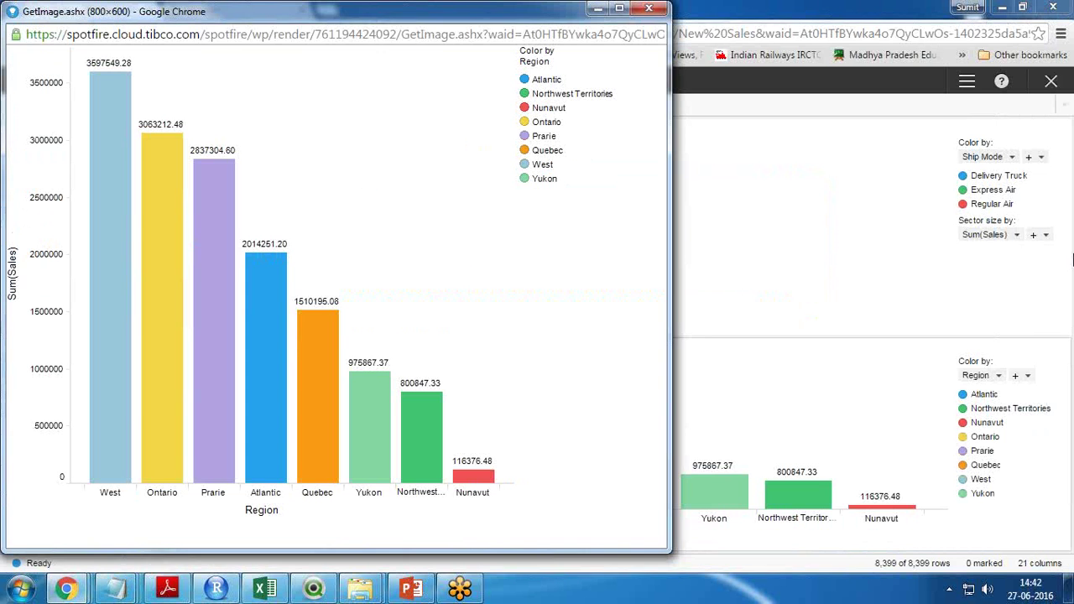